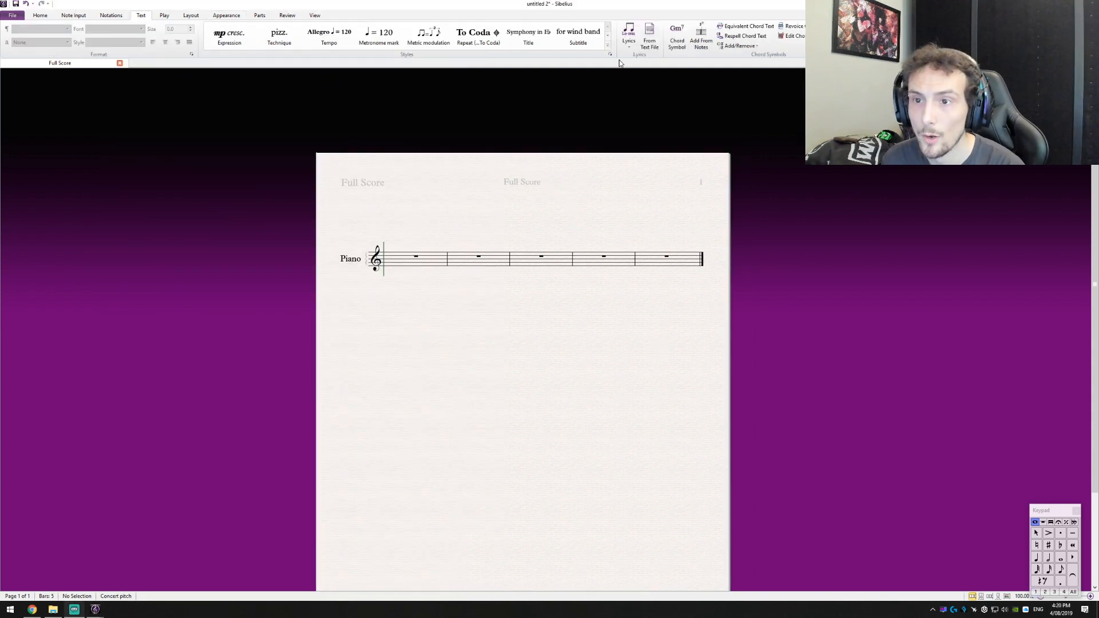
Create a new text style that copies the settings of the Common symbols style.
click(149, 18)
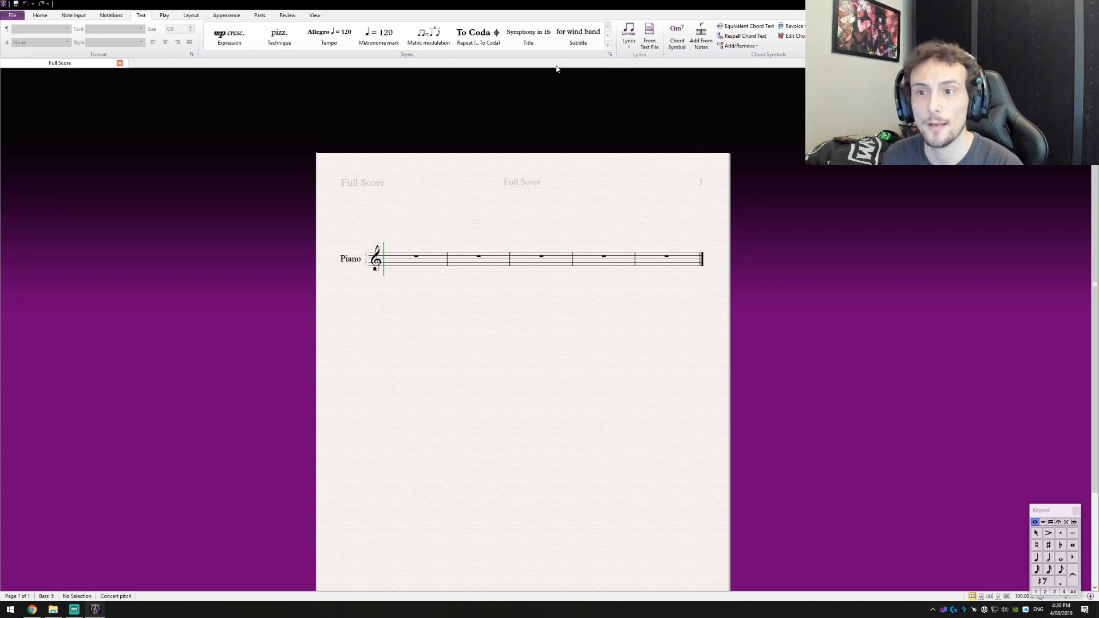
click(611, 55)
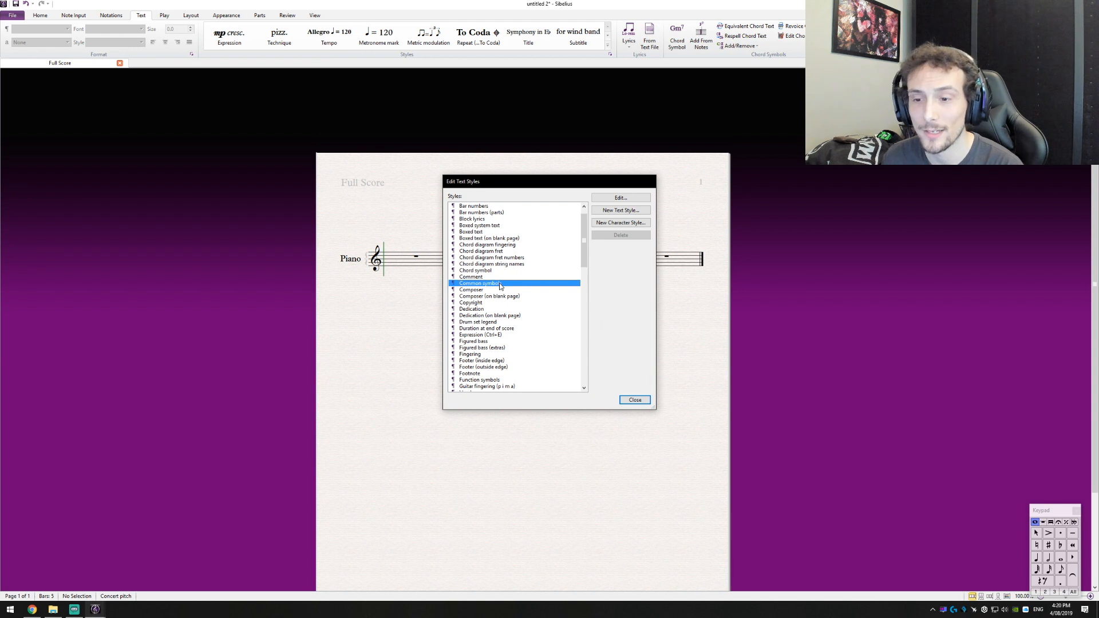
click(624, 210)
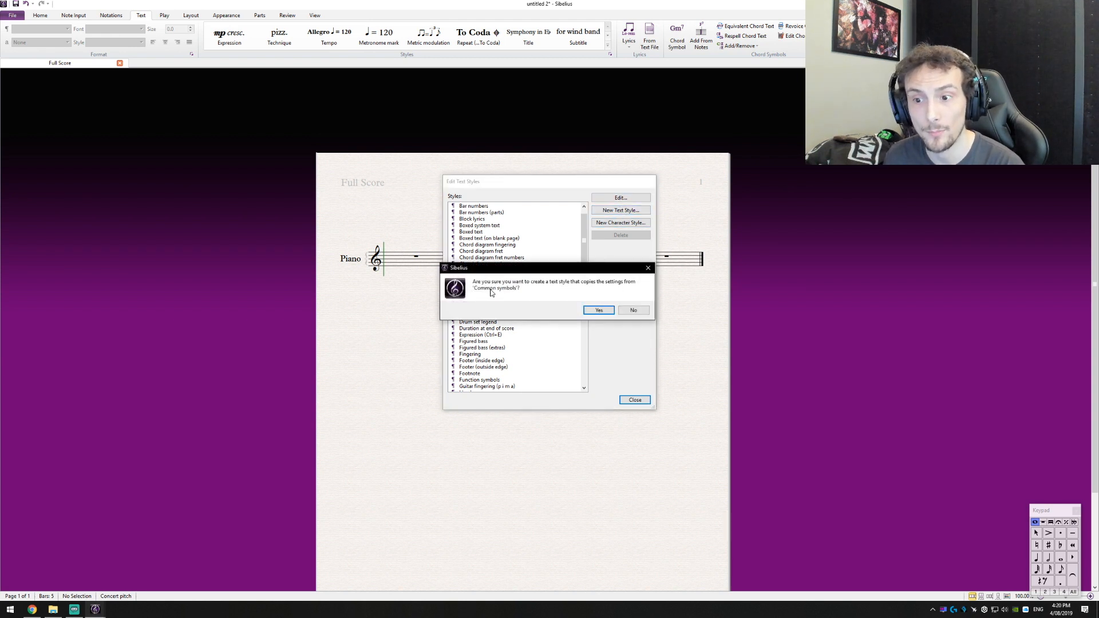
click(599, 310)
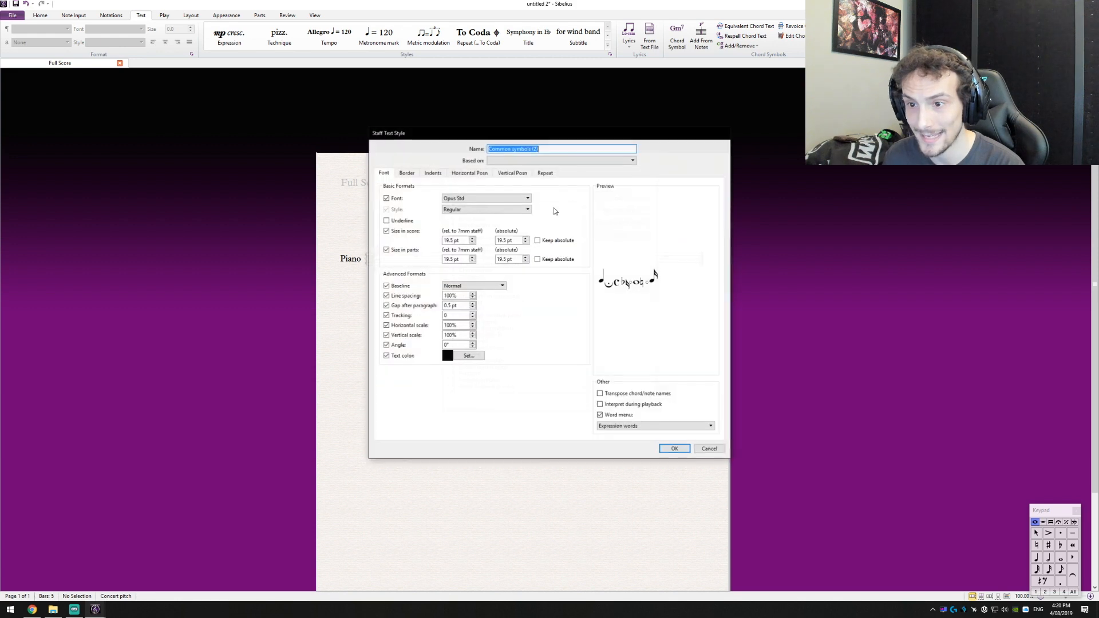
Set the new Common symbols copy's size in score to 14 pt.
click(472, 242)
click(472, 243)
click(472, 242)
click(472, 243)
click(472, 243)
click(472, 243)
click(472, 243)
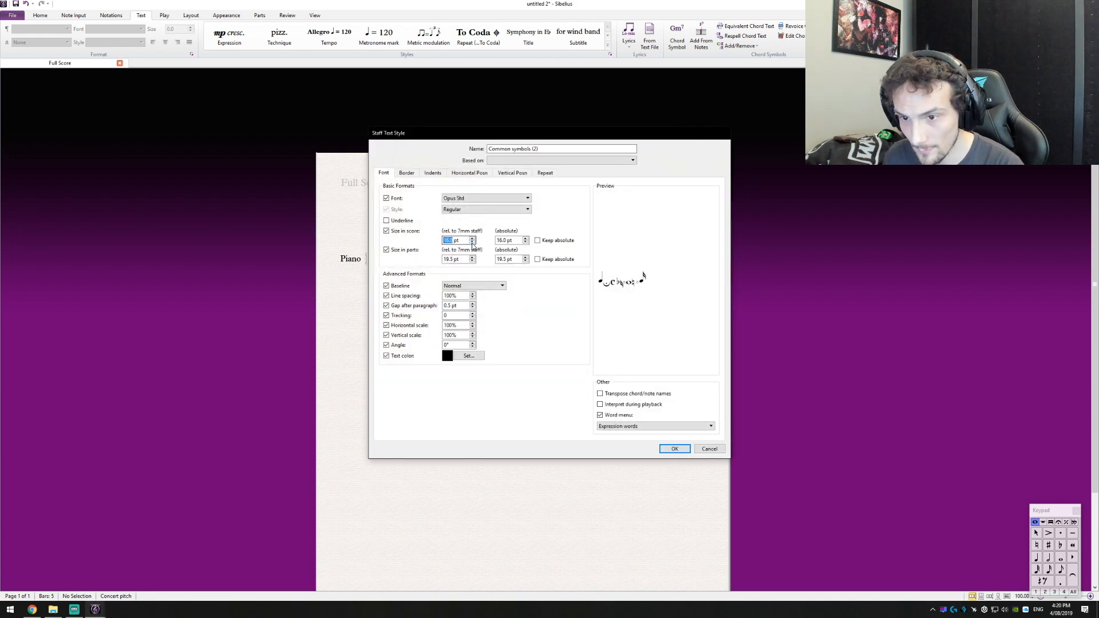
click(473, 243)
click(472, 243)
click(472, 243)
click(473, 243)
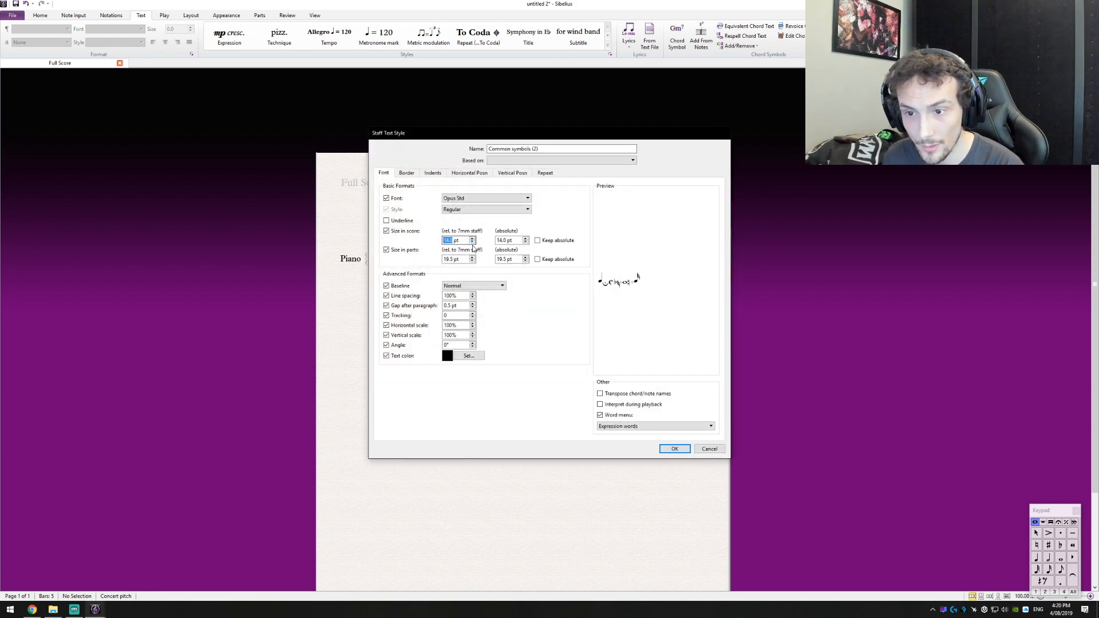
Set the style's size in parts to 14 pt, name it Common symbols (smaller) and save it.
click(473, 261)
click(472, 261)
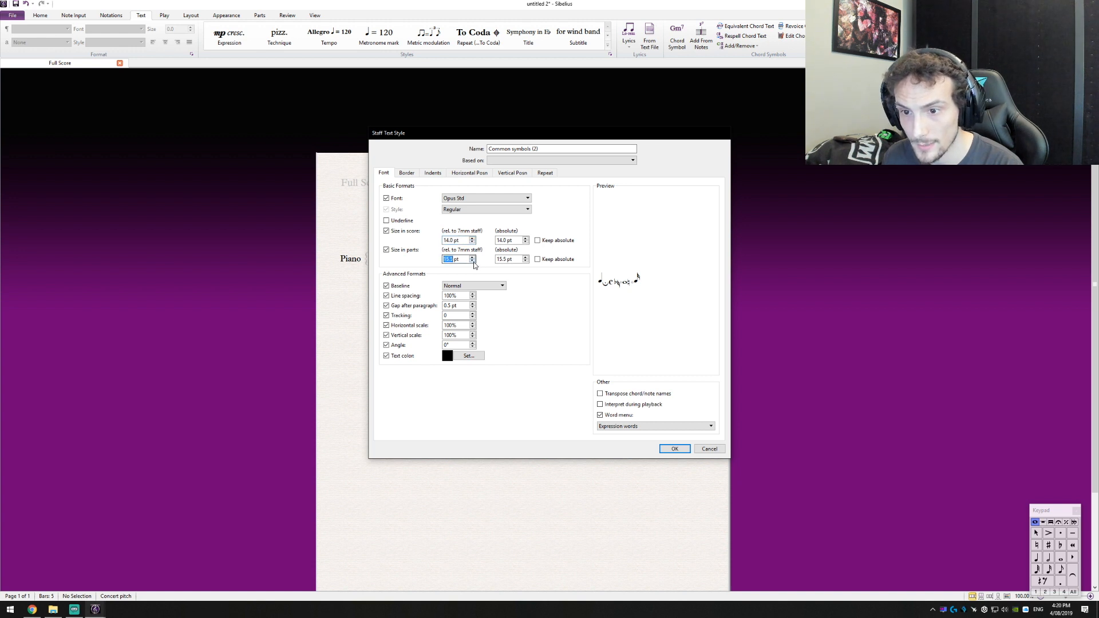
click(473, 261)
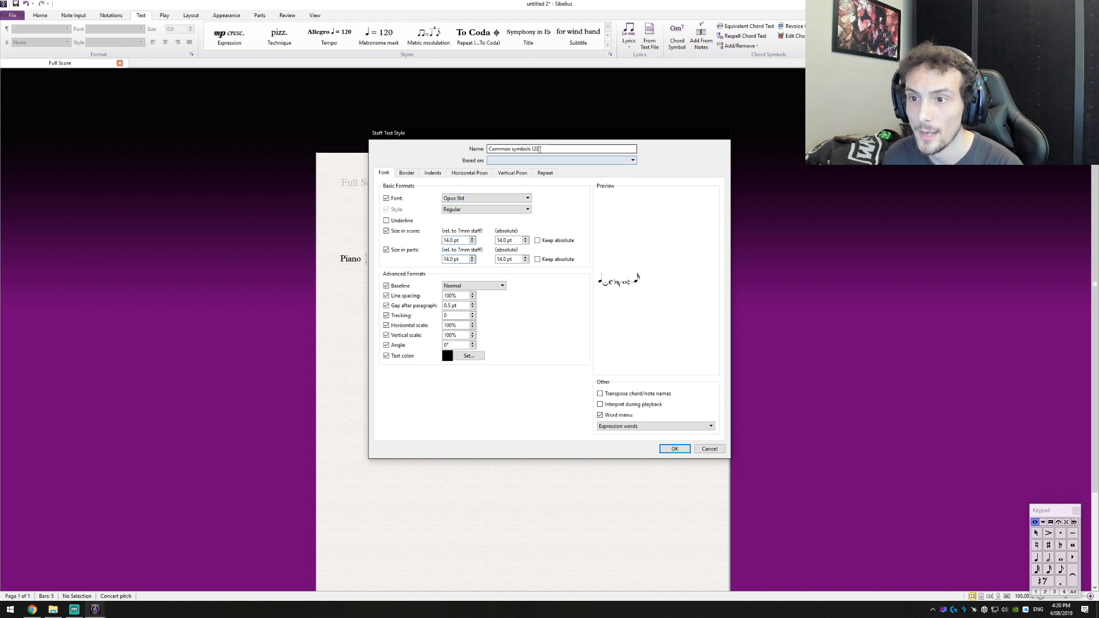
text(smaller)
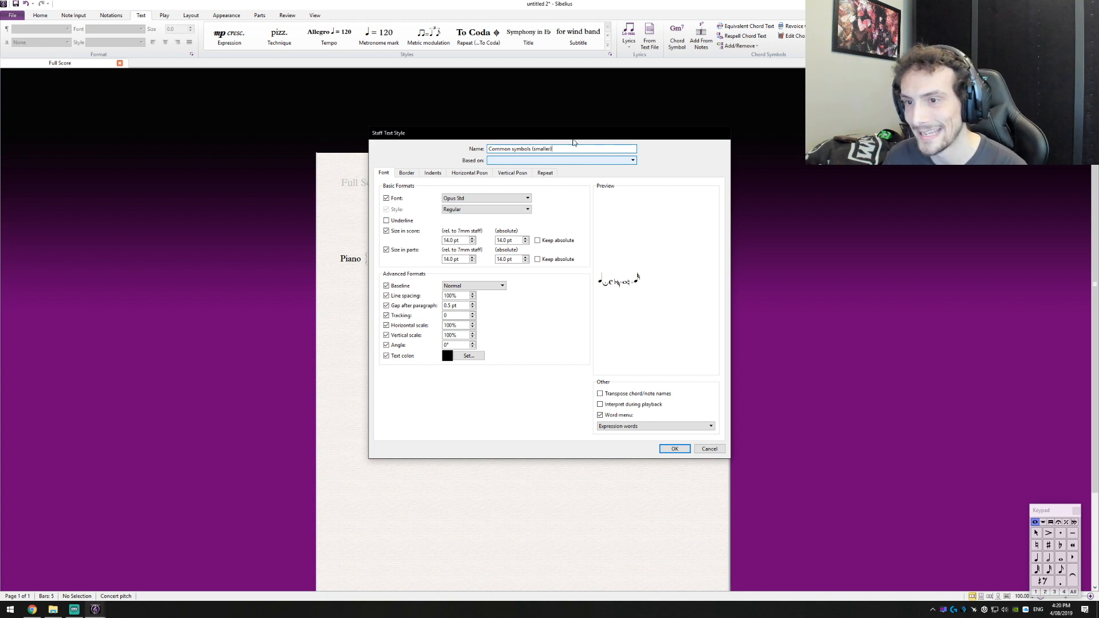
click(673, 449)
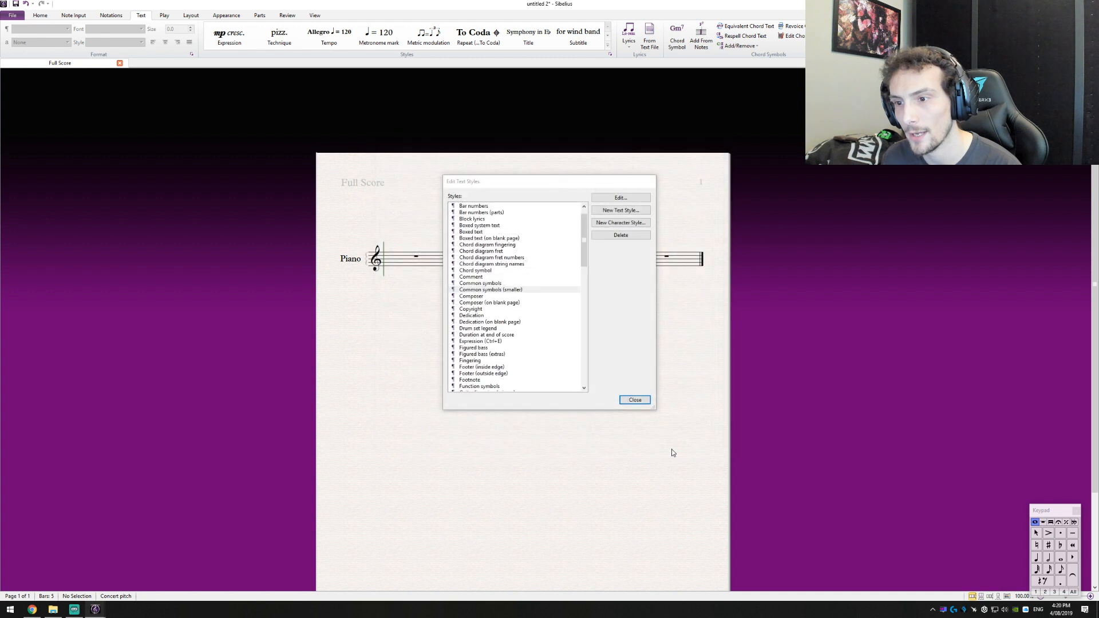
Create another text style that copies the settings of 1st and 2nd endings.
click(508, 290)
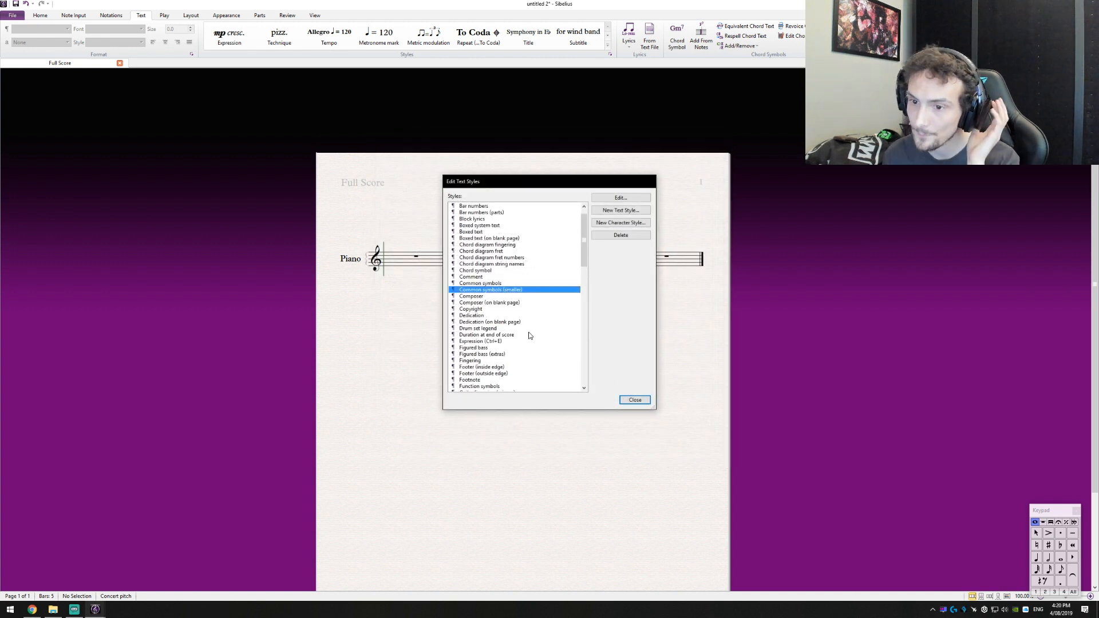
scroll(511, 288, up, 1)
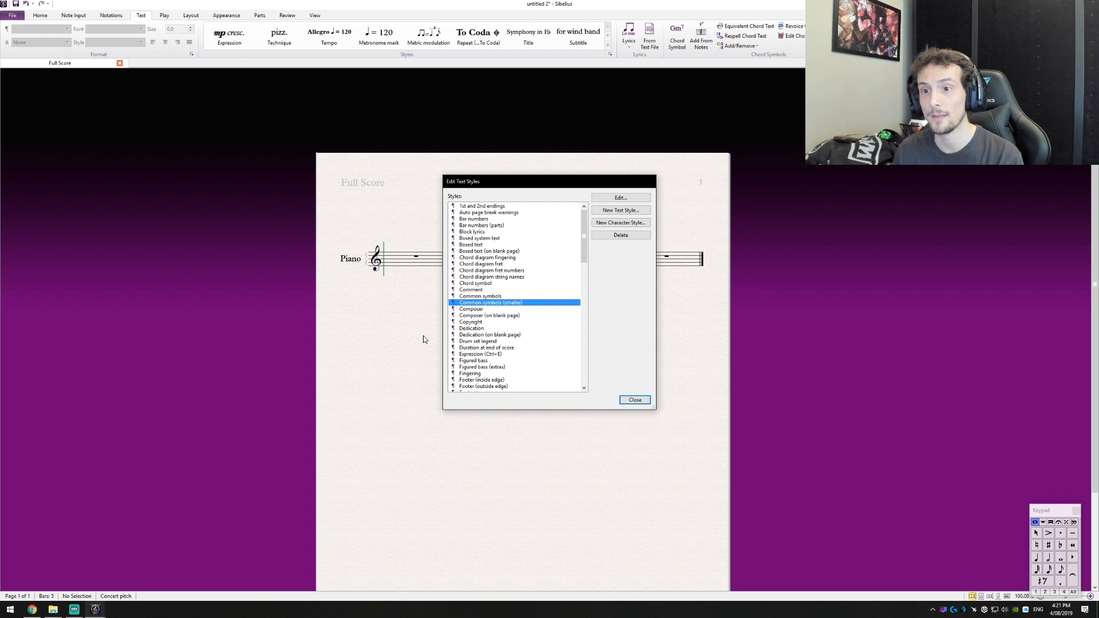
click(507, 207)
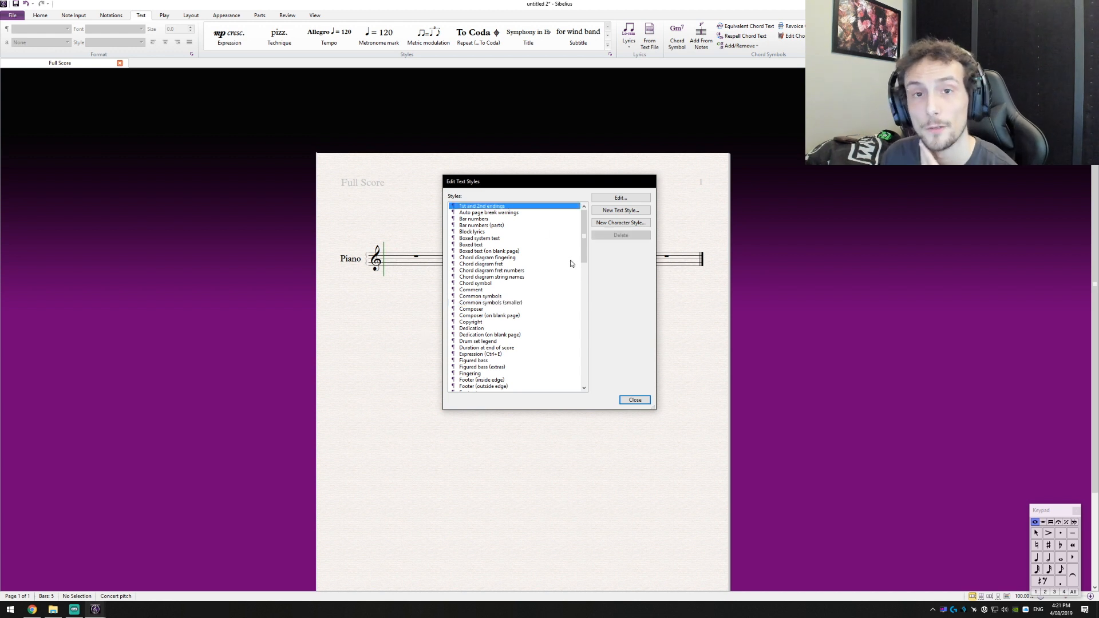
click(620, 211)
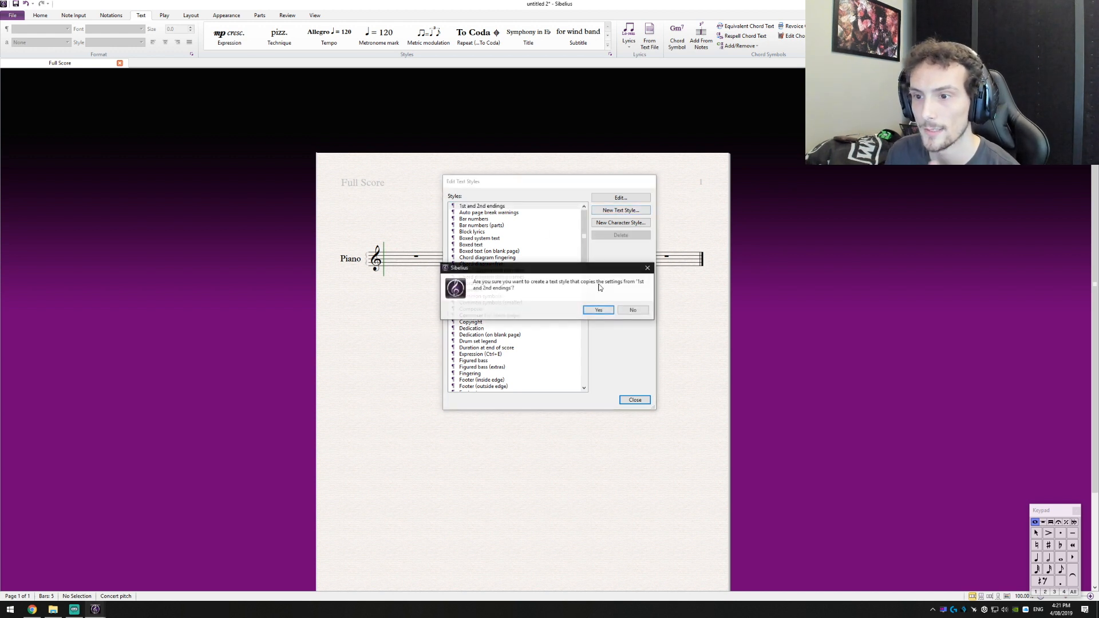
click(600, 313)
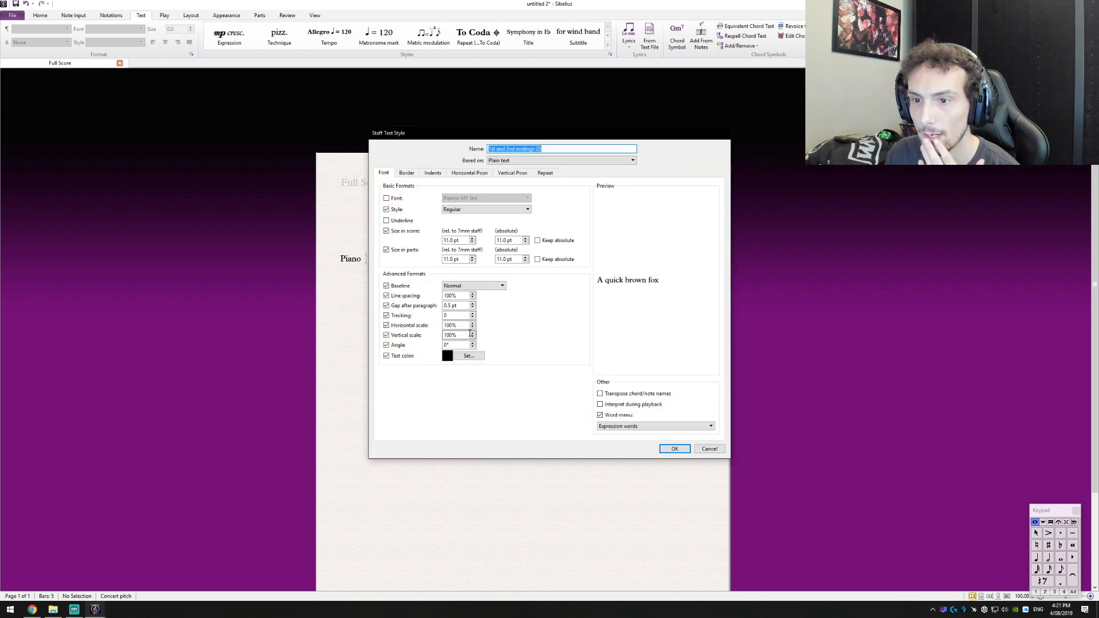
Set the 1st and 2nd endings copy's size to 5.5 pt in both score and parts, and save it.
click(473, 243)
click(473, 243)
click(473, 242)
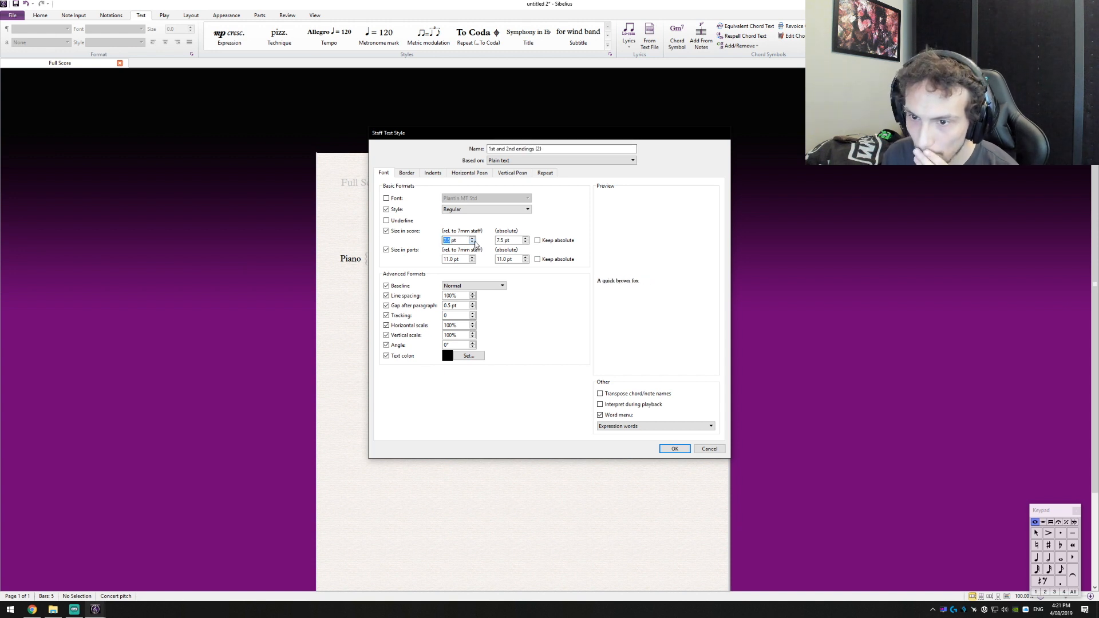
click(473, 243)
click(473, 262)
click(473, 262)
click(473, 262)
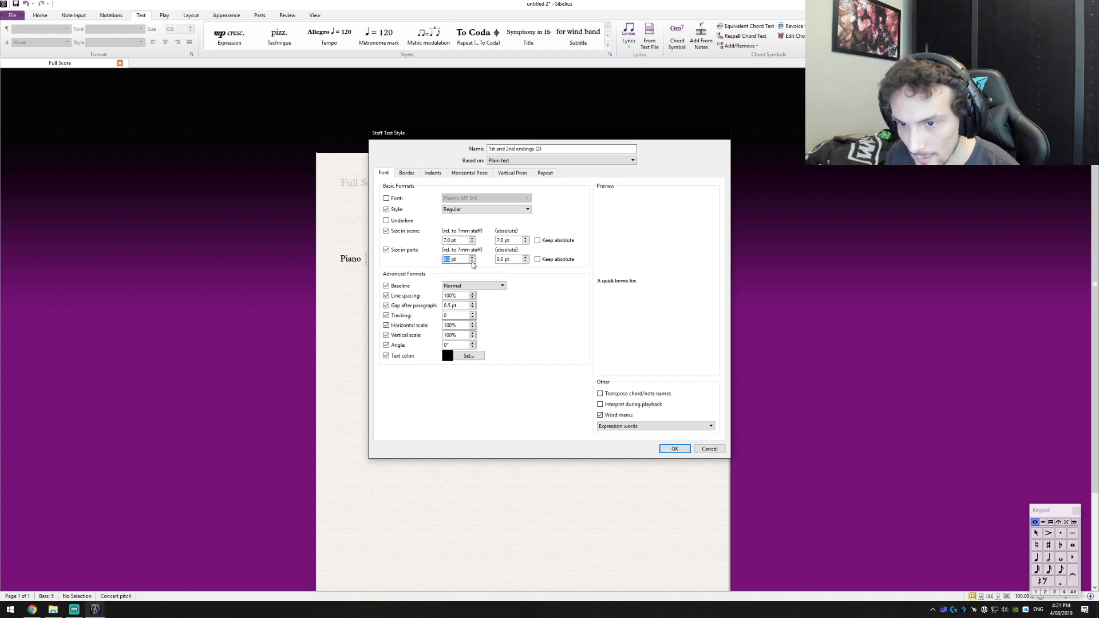
click(473, 261)
click(473, 261)
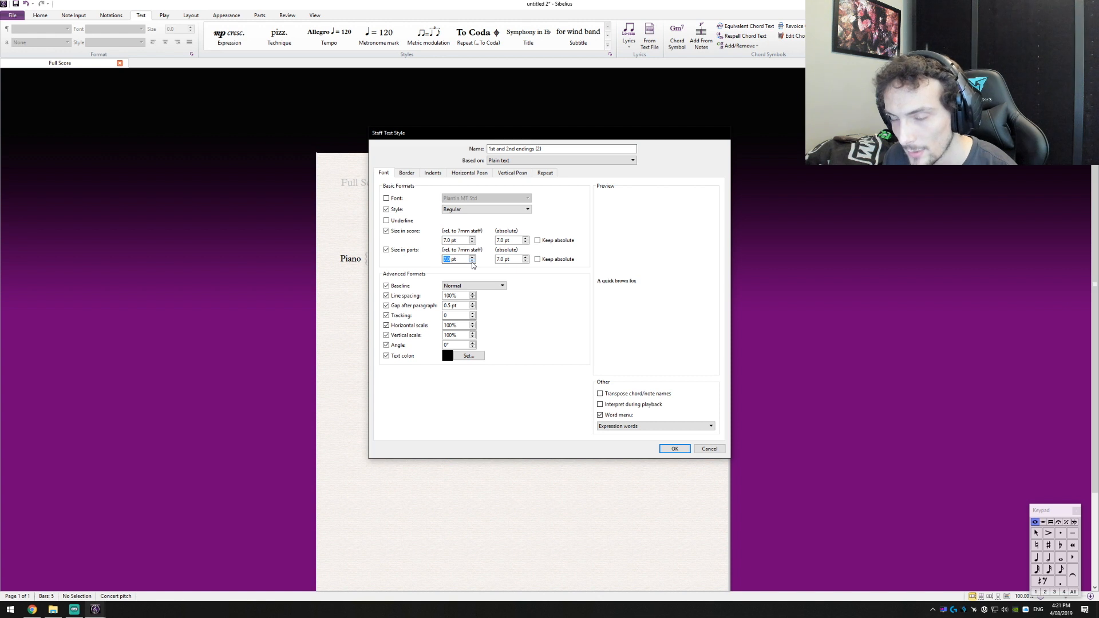
click(473, 242)
click(473, 242)
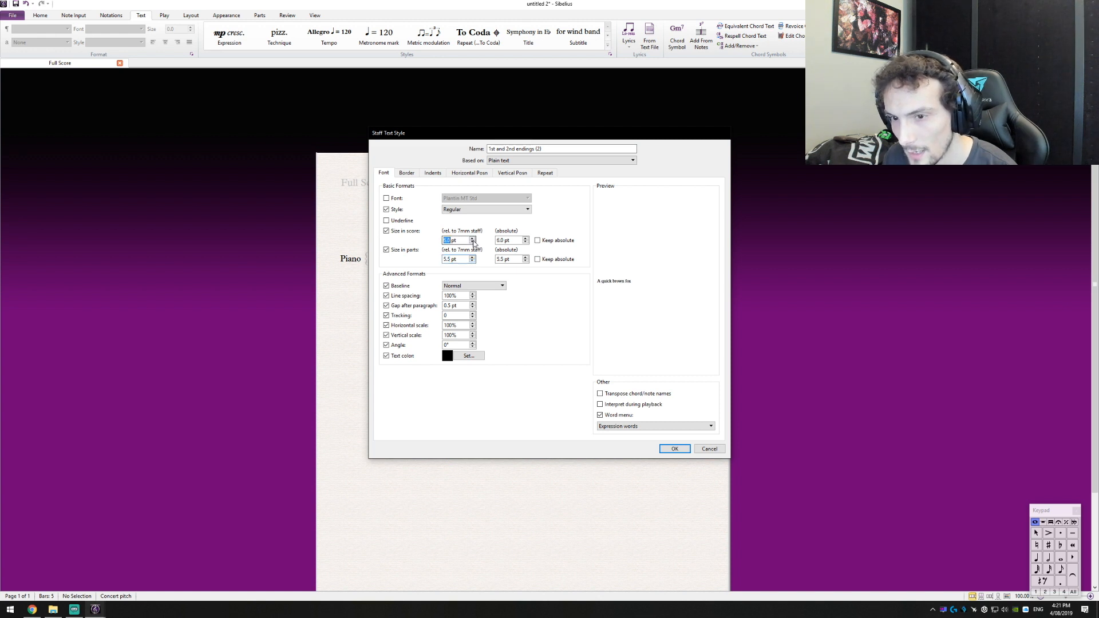
click(473, 243)
click(670, 448)
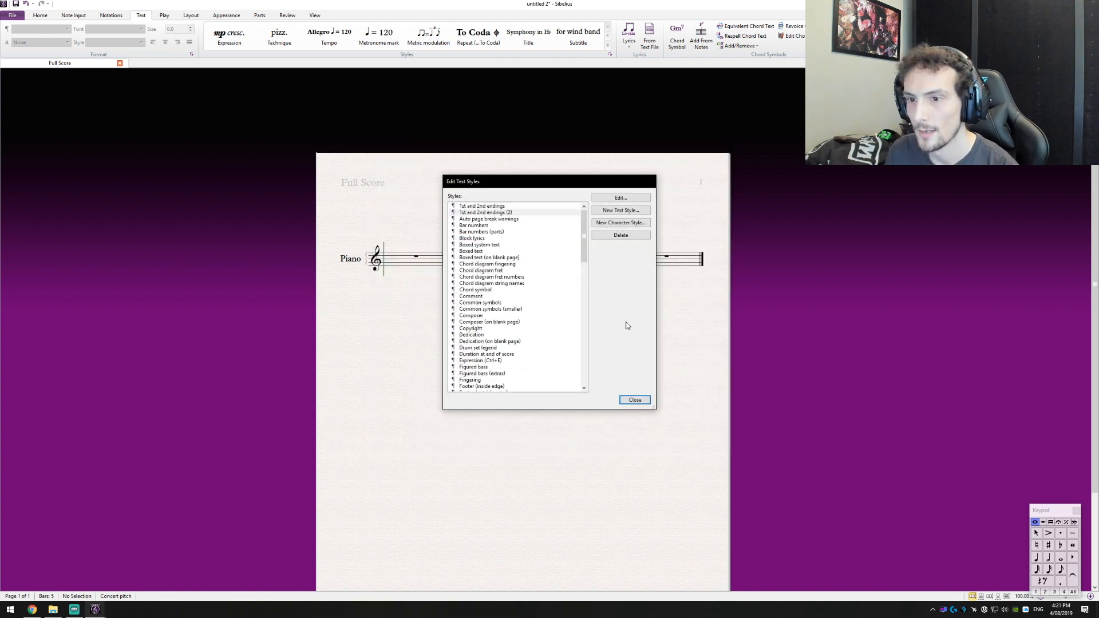
Rename the copied endings style to 1st and 2nd endings (s) and finish editing text styles.
double_click(513, 212)
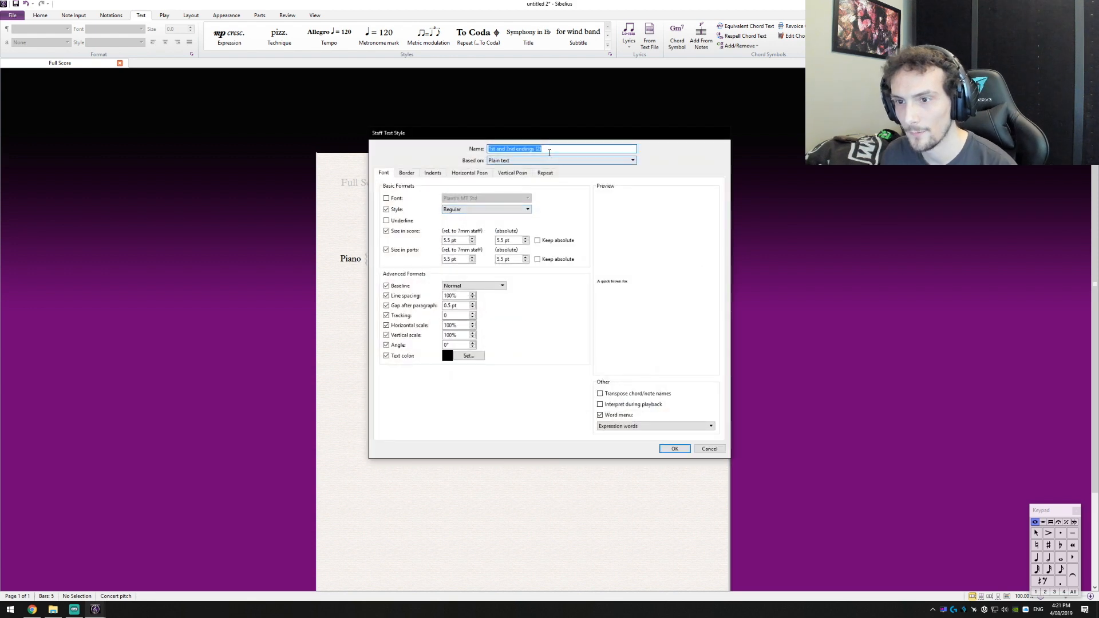
text(s)
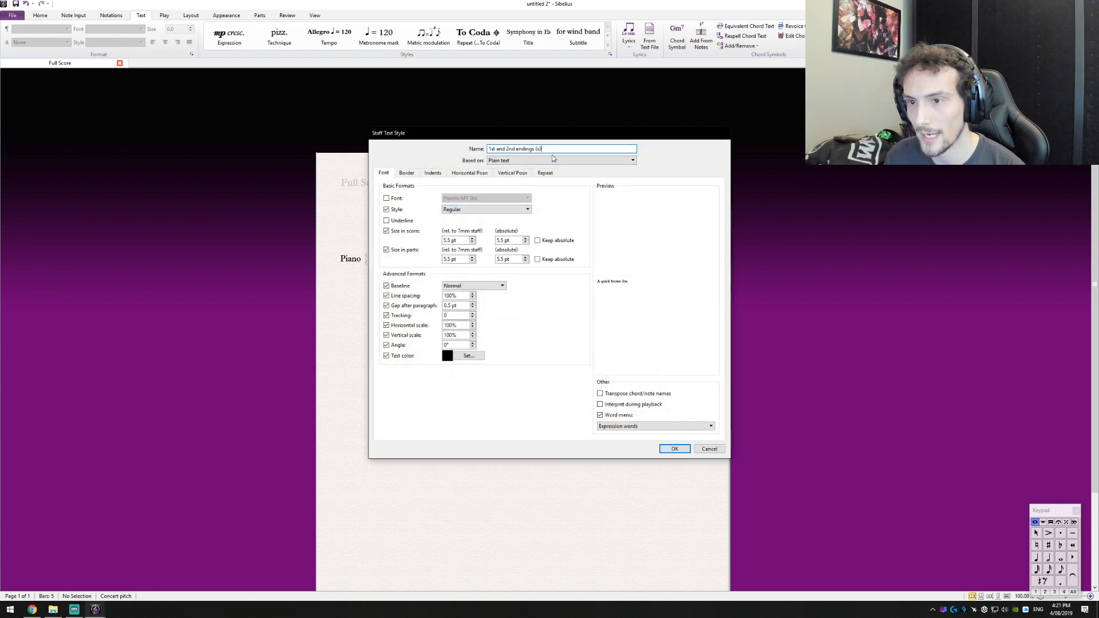
text())
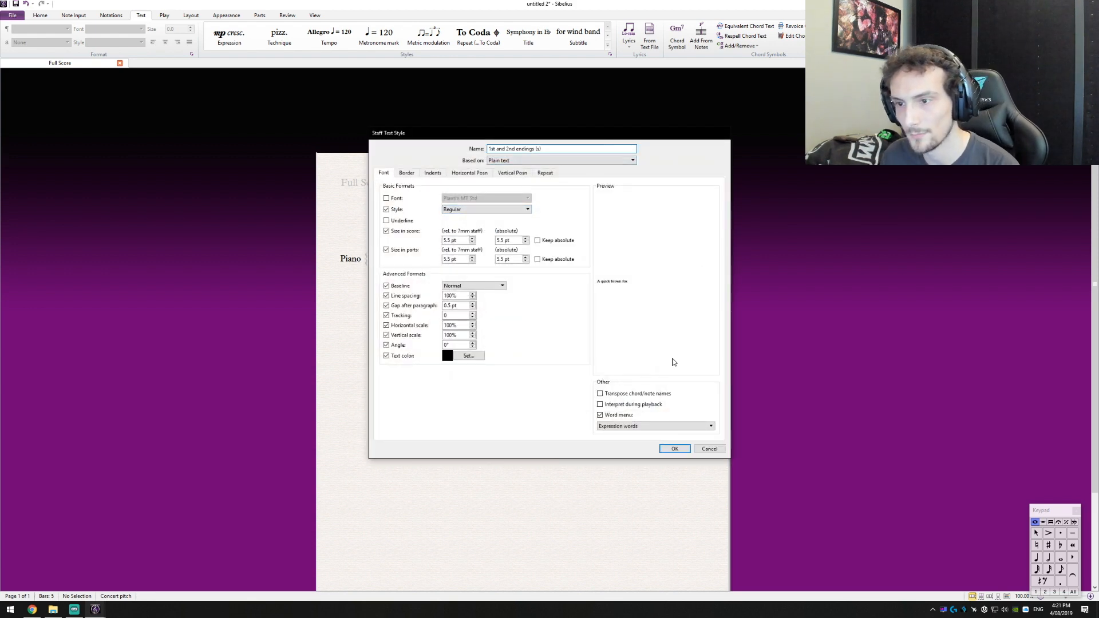
click(673, 450)
click(632, 400)
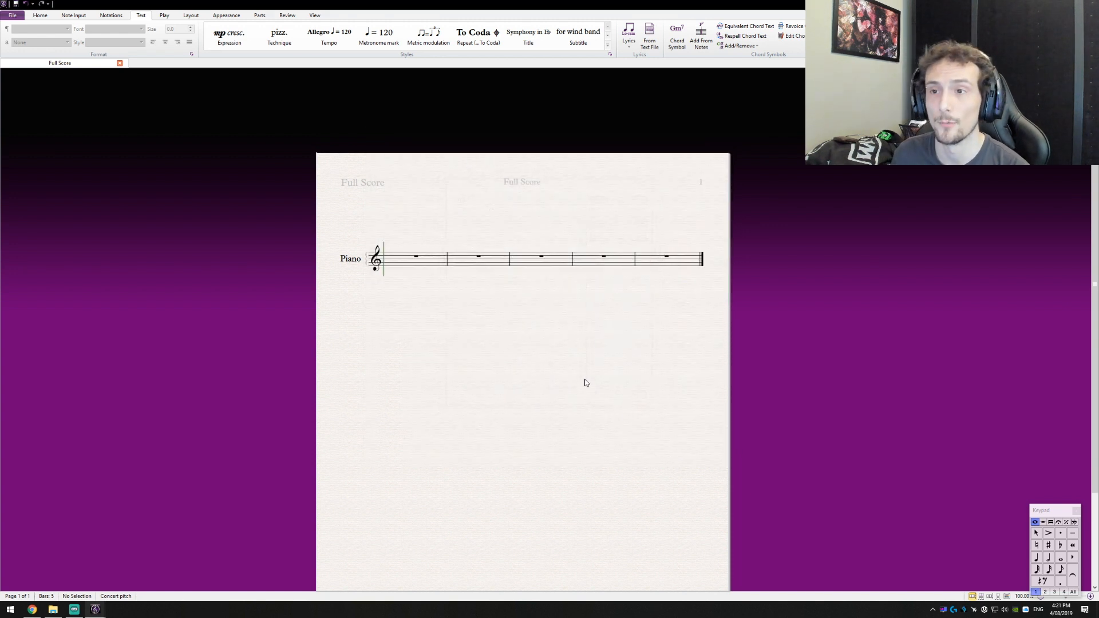
Open the symbol editor and delete the user-defined symbol named half.
click(112, 19)
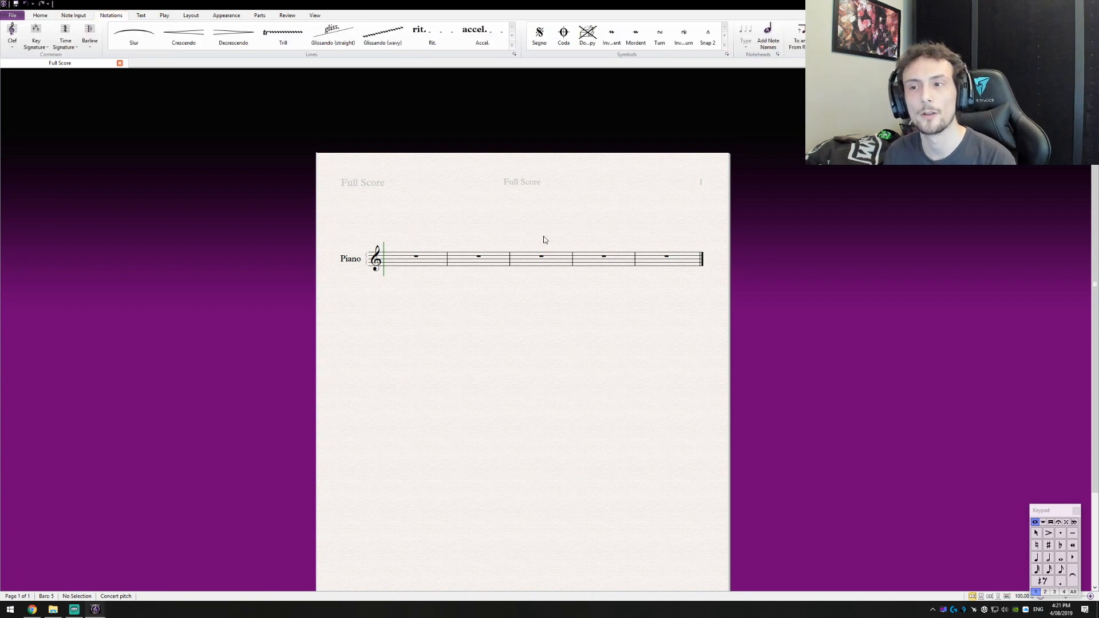
click(728, 53)
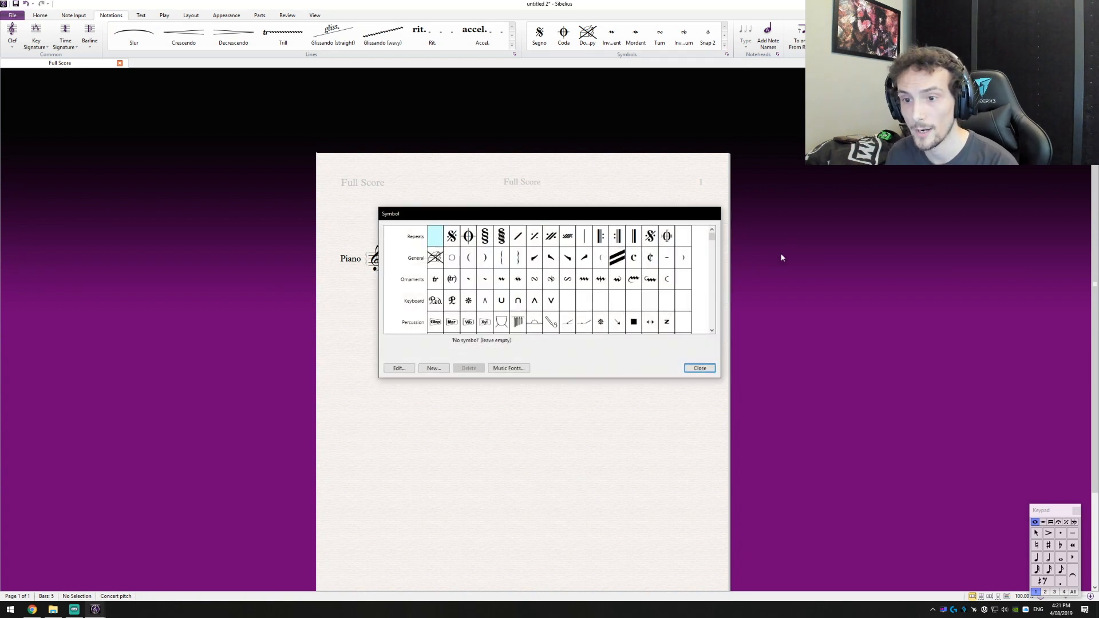
scroll(551, 294, down, 15)
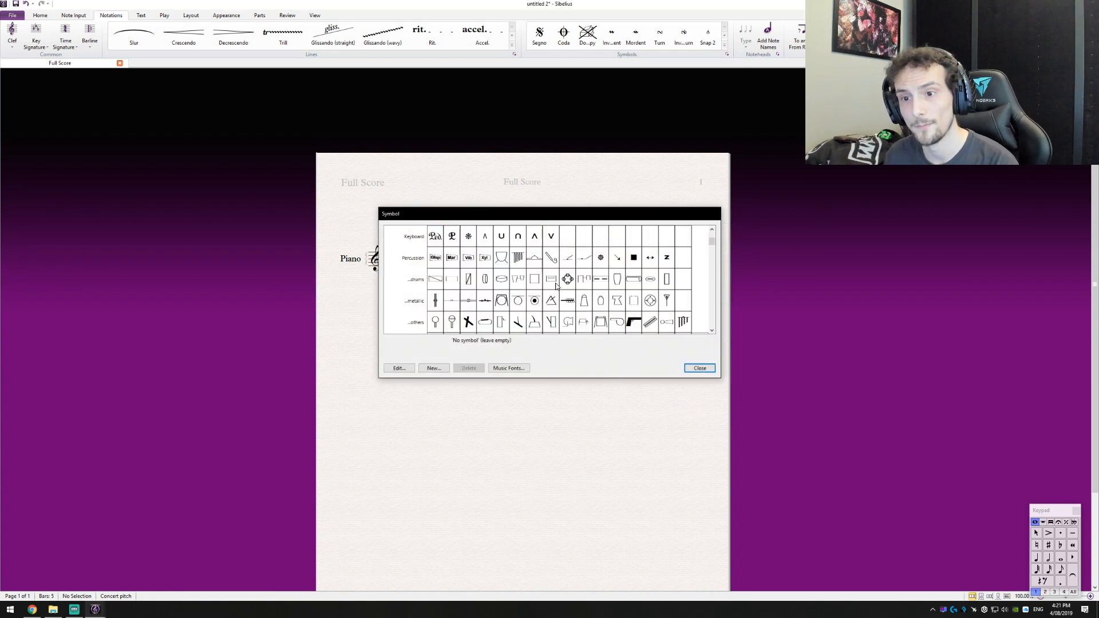
click(485, 324)
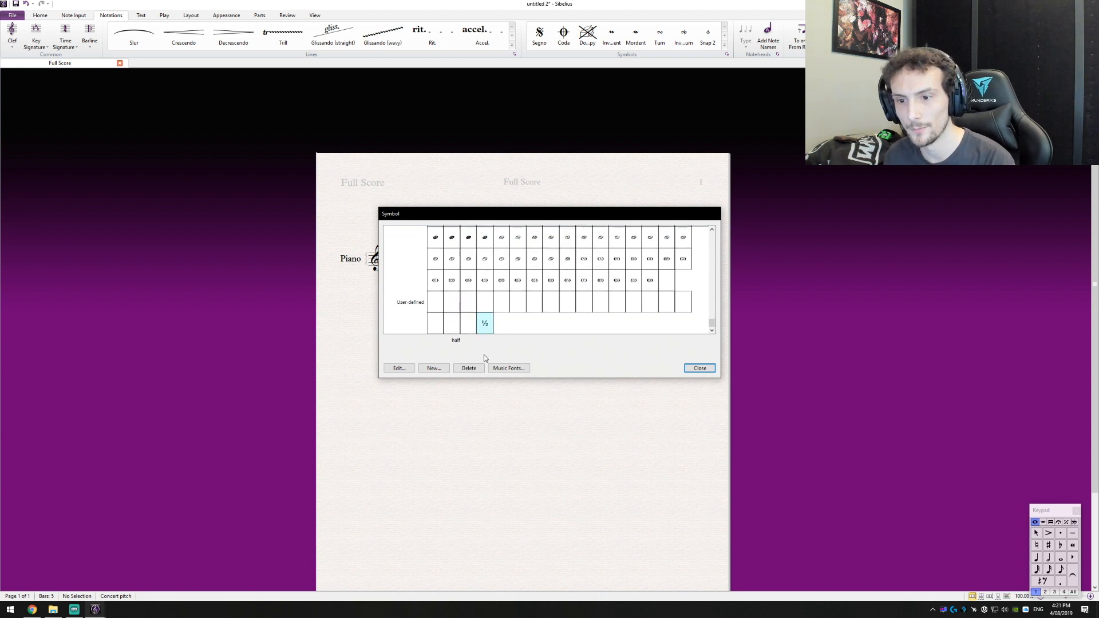
click(437, 302)
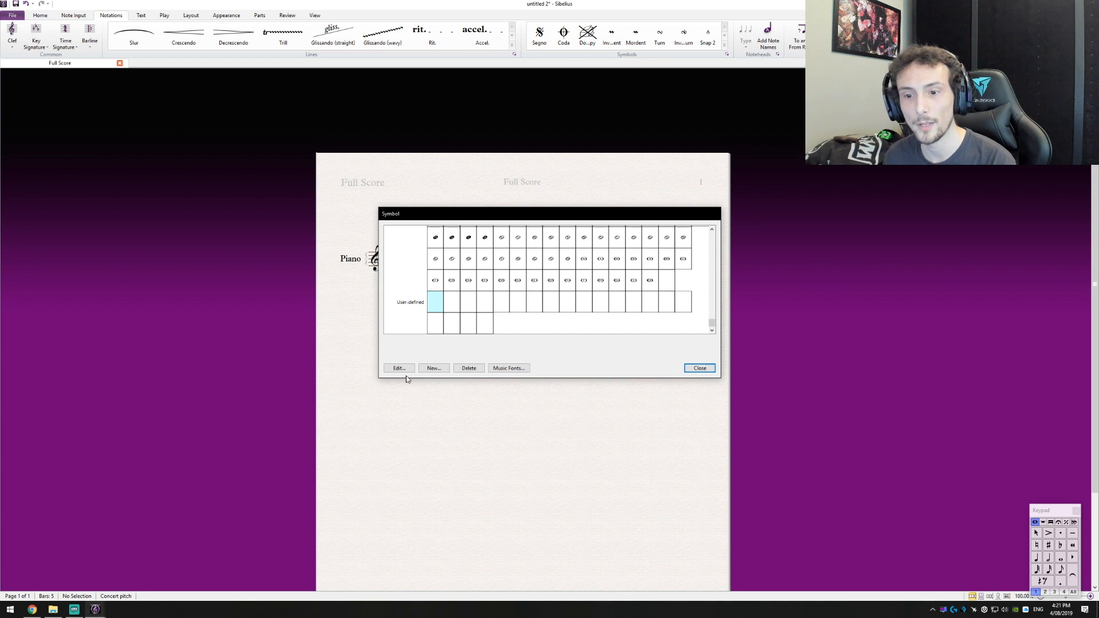
click(485, 324)
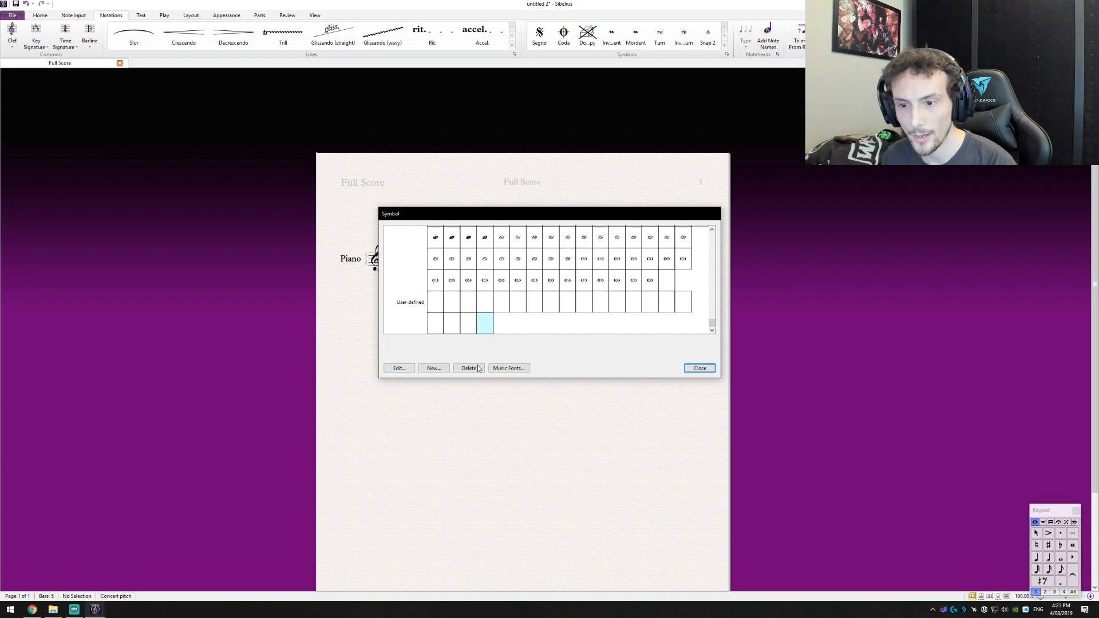
click(433, 368)
click(687, 435)
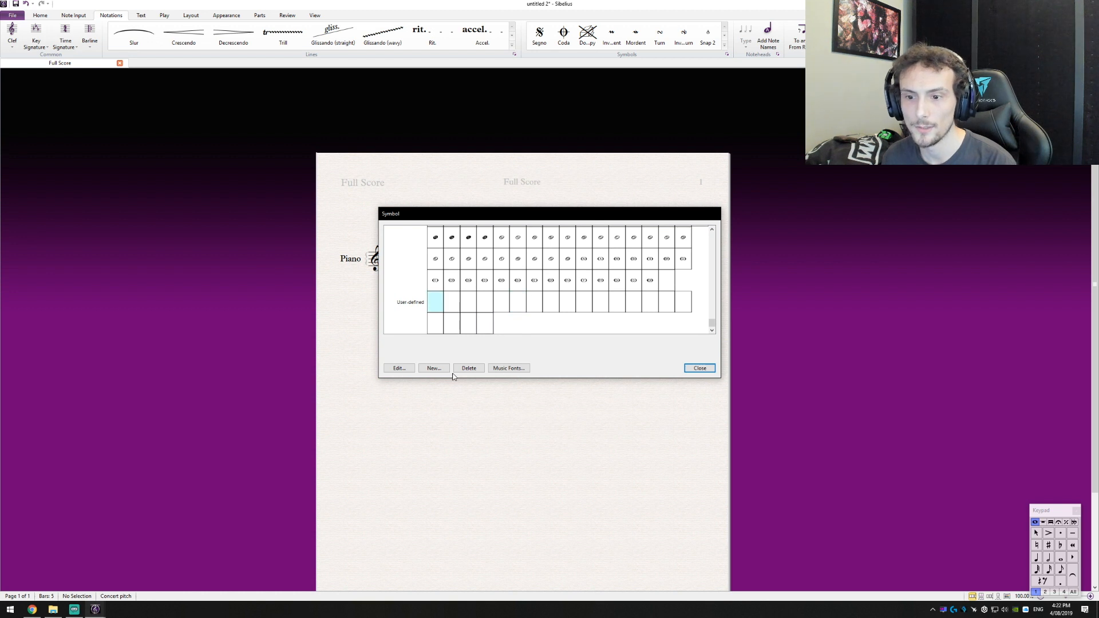
Edit the first empty user-defined symbol to use the ½ character, number 189, from the 1st and 2nd endings (s) music font.
click(399, 369)
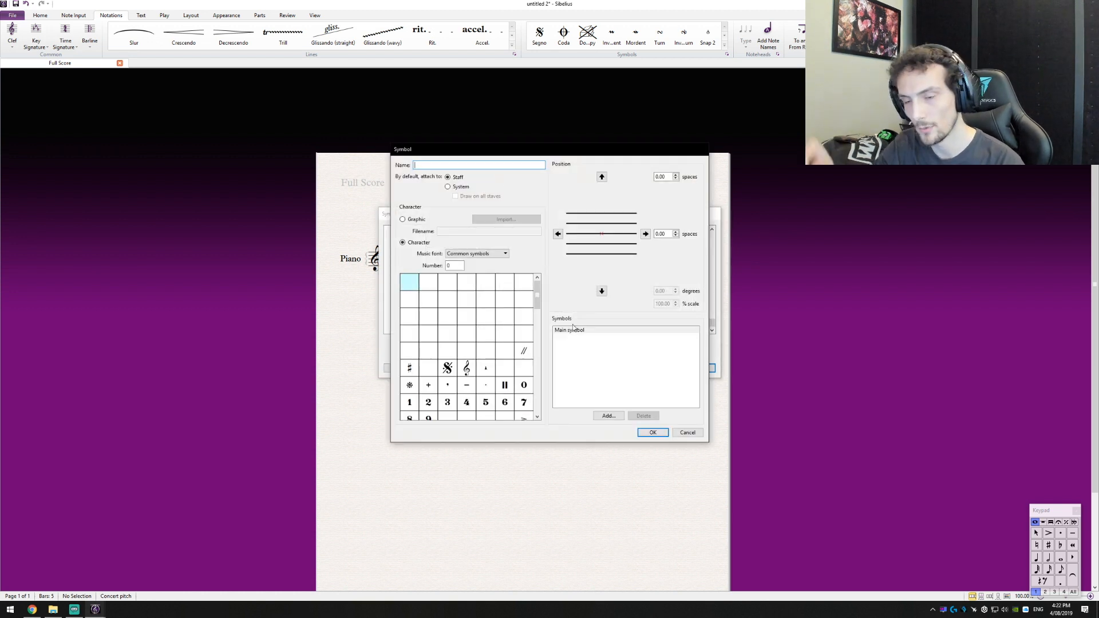
click(476, 253)
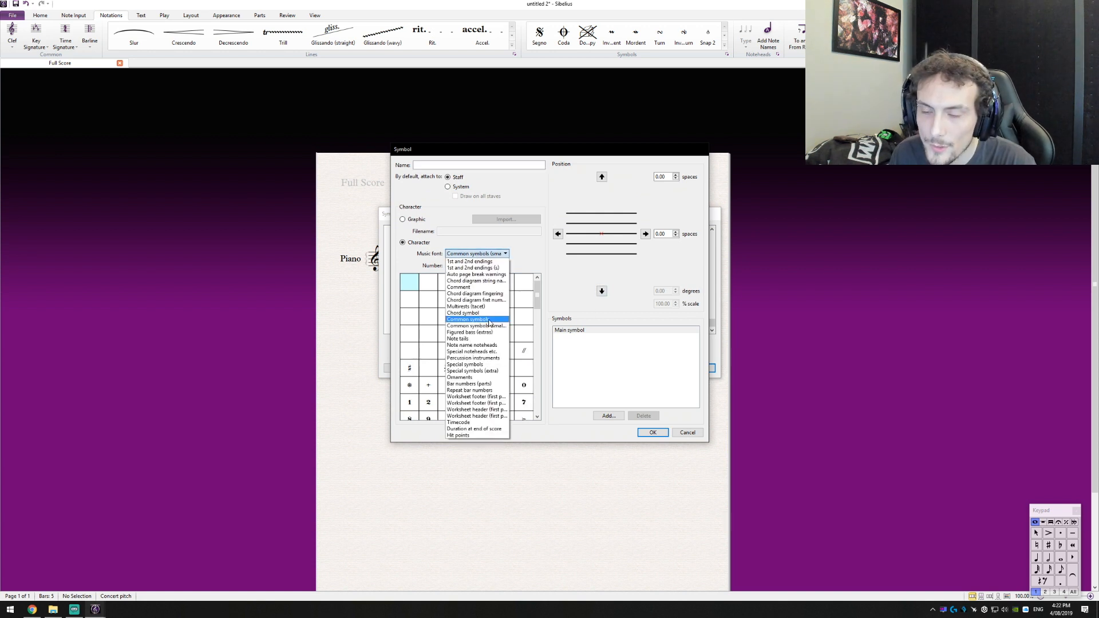
click(475, 268)
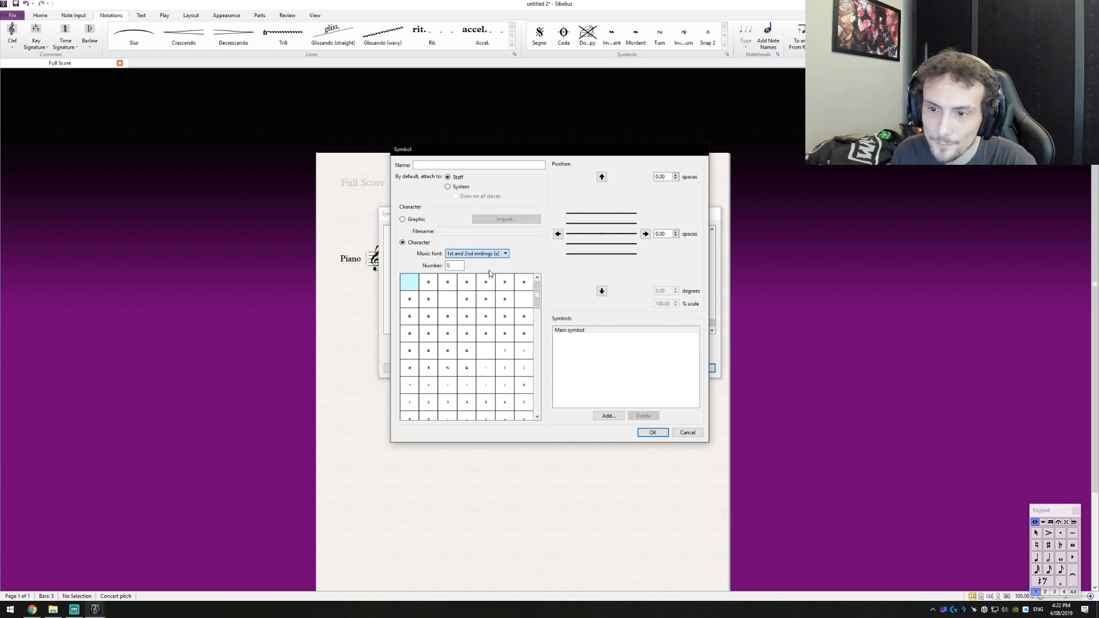
scroll(530, 351, down, 5)
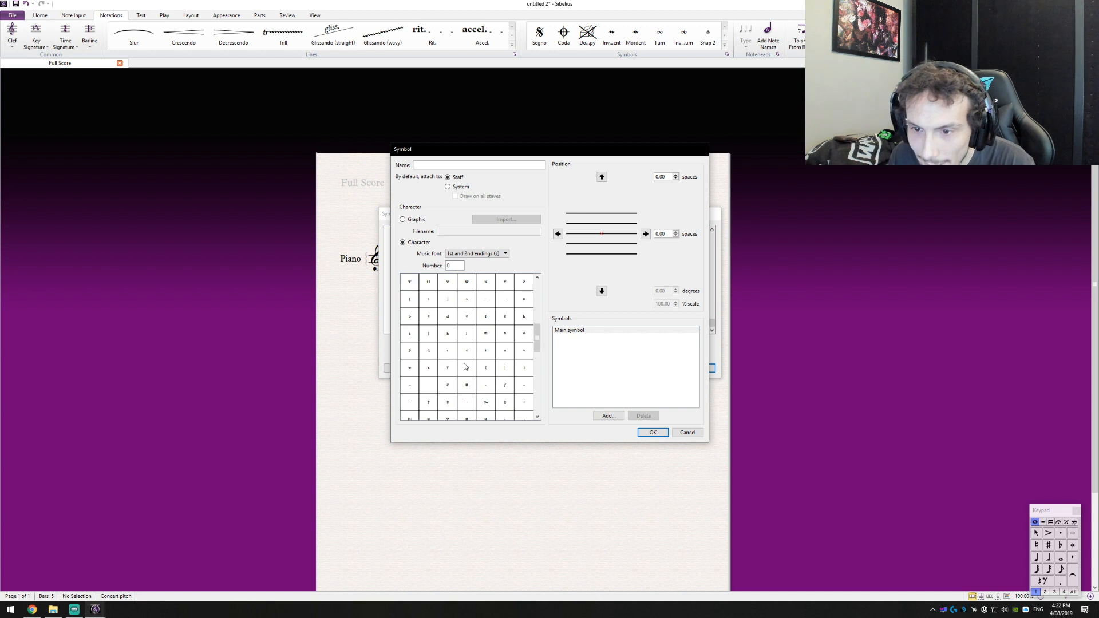
scroll(456, 356, down, 2)
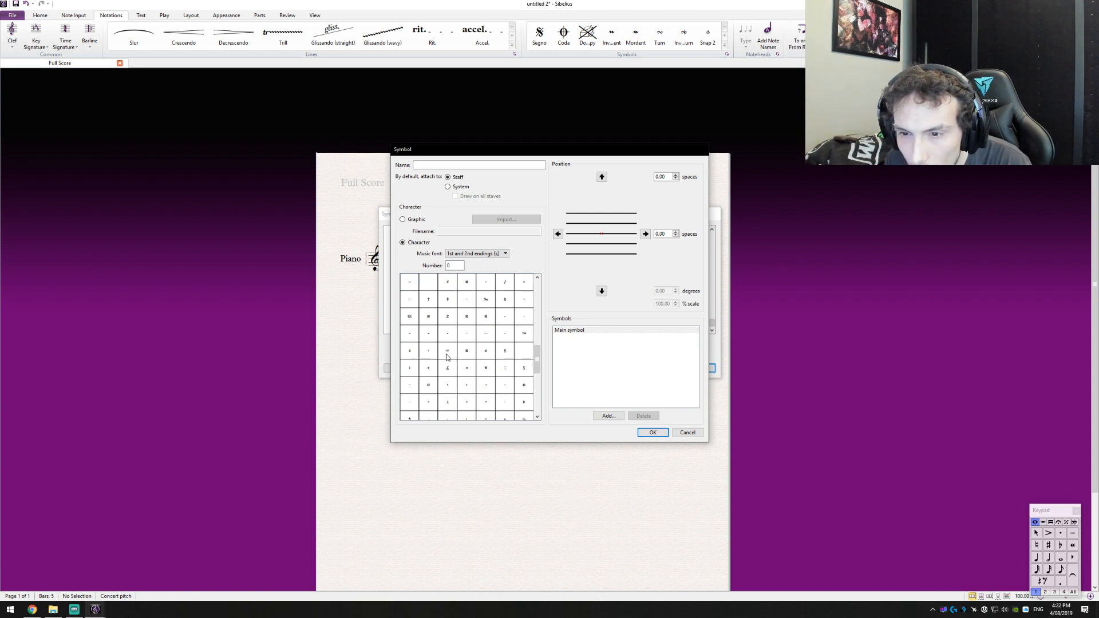
scroll(465, 342, down, 1)
scroll(480, 358, up, 2)
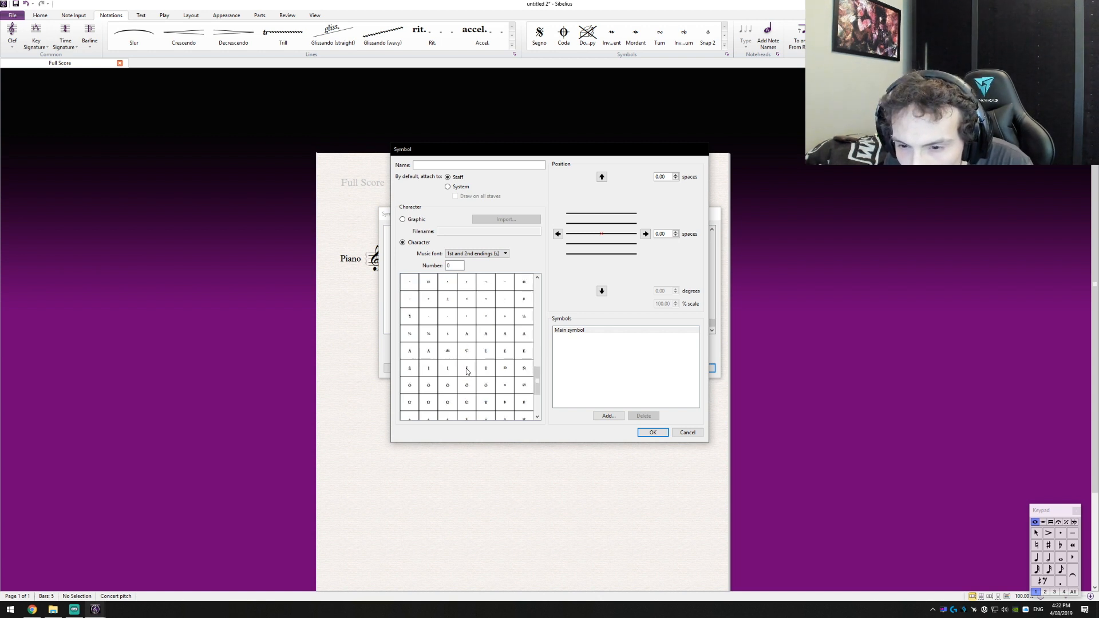
scroll(486, 374, up, 2)
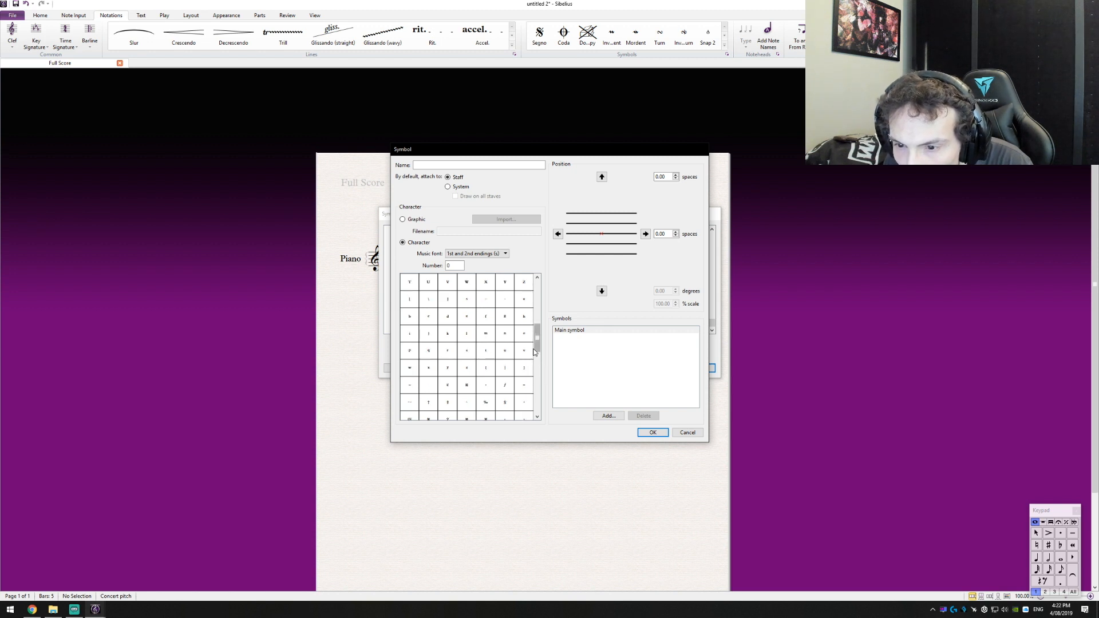
drag(537, 348, 536, 387)
click(409, 350)
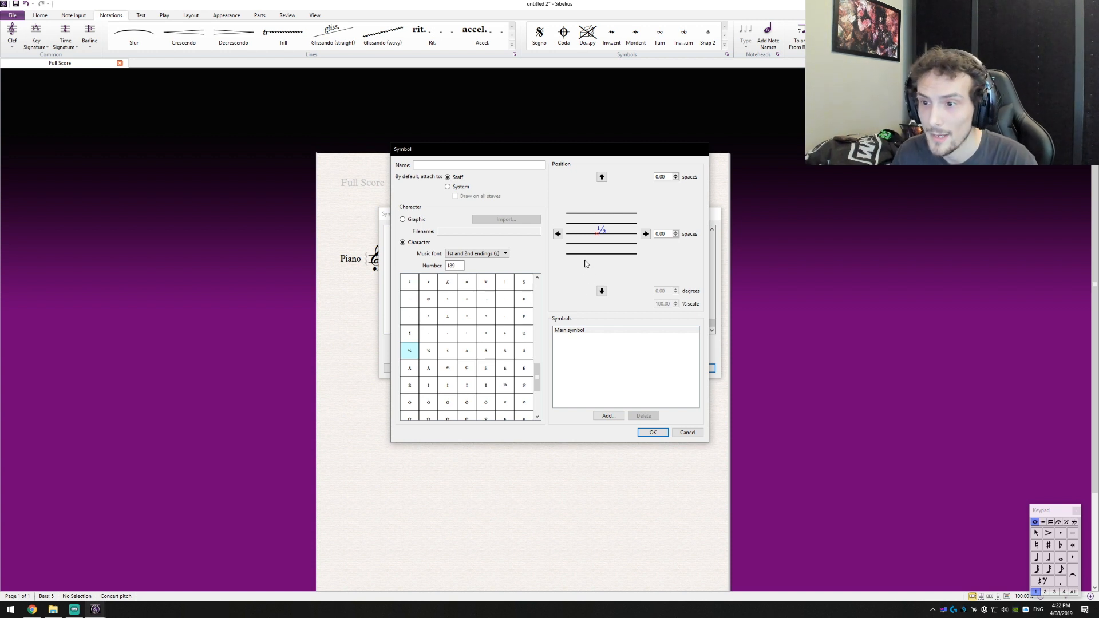
Nudge the ½ character up and back to a vertical offset of 0.00 spaces, and save the symbol.
click(602, 177)
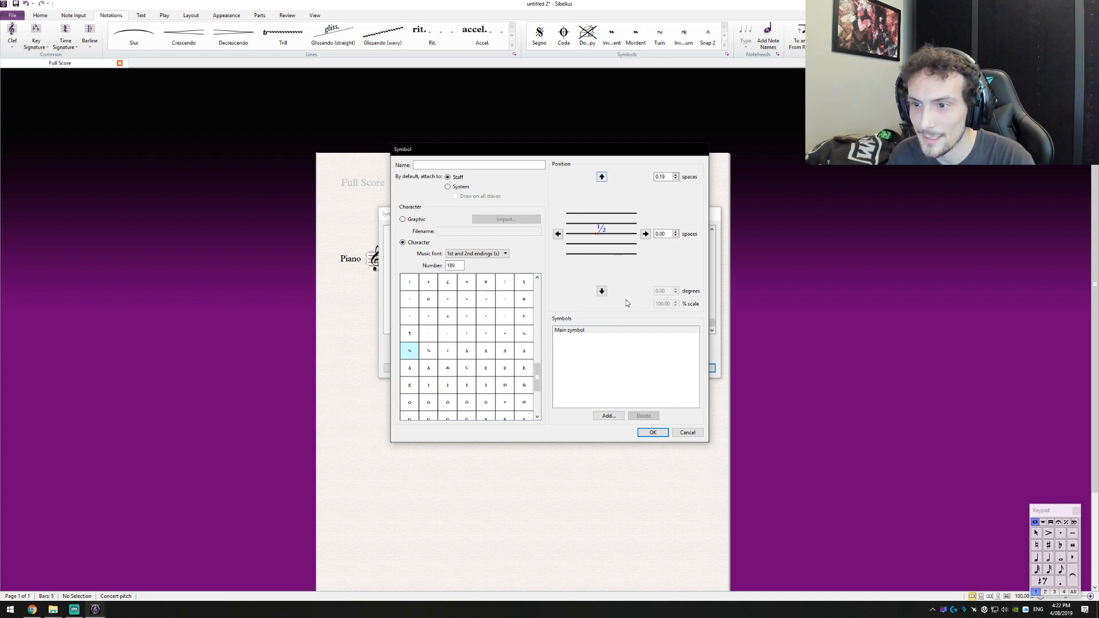
click(602, 291)
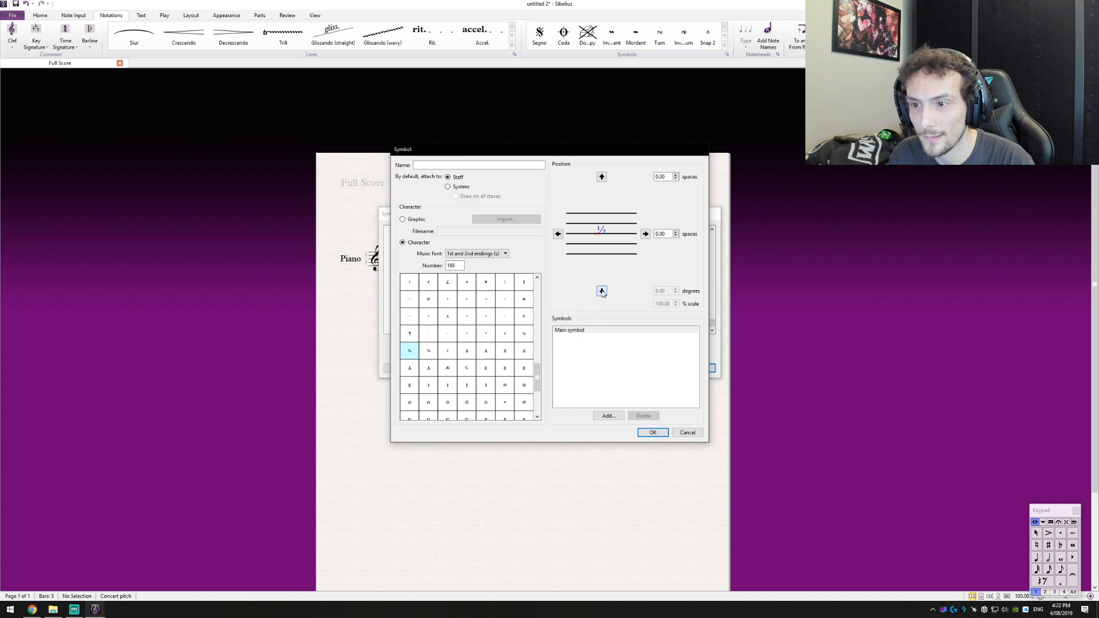
click(653, 432)
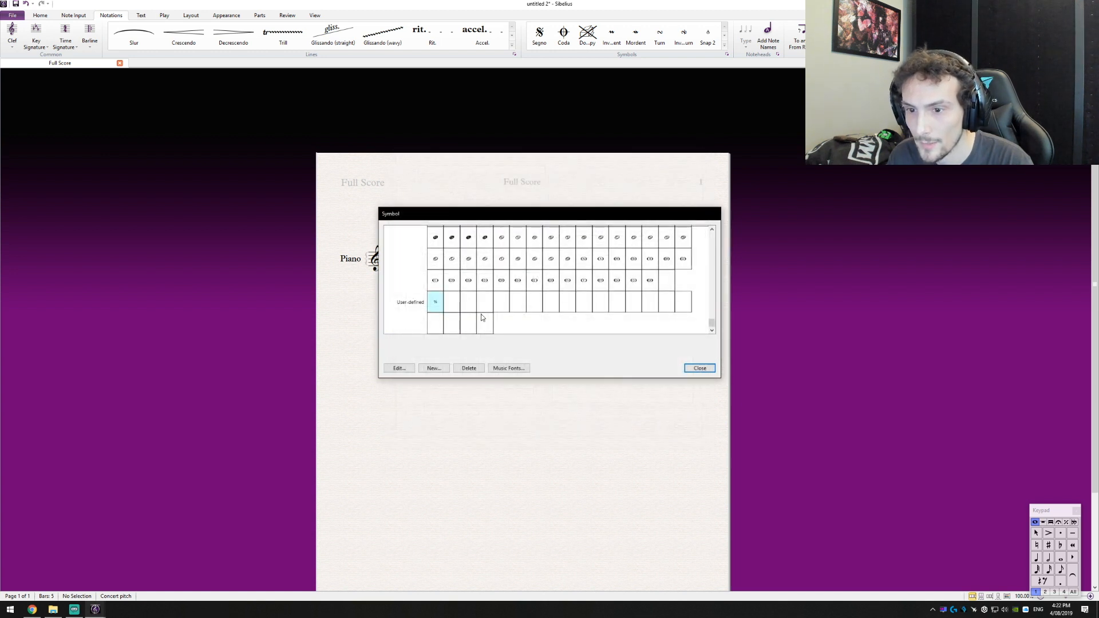
Edit the second user-defined symbol slot to use the tr character, number 217, from the Common symbols font as its main symbol.
click(450, 311)
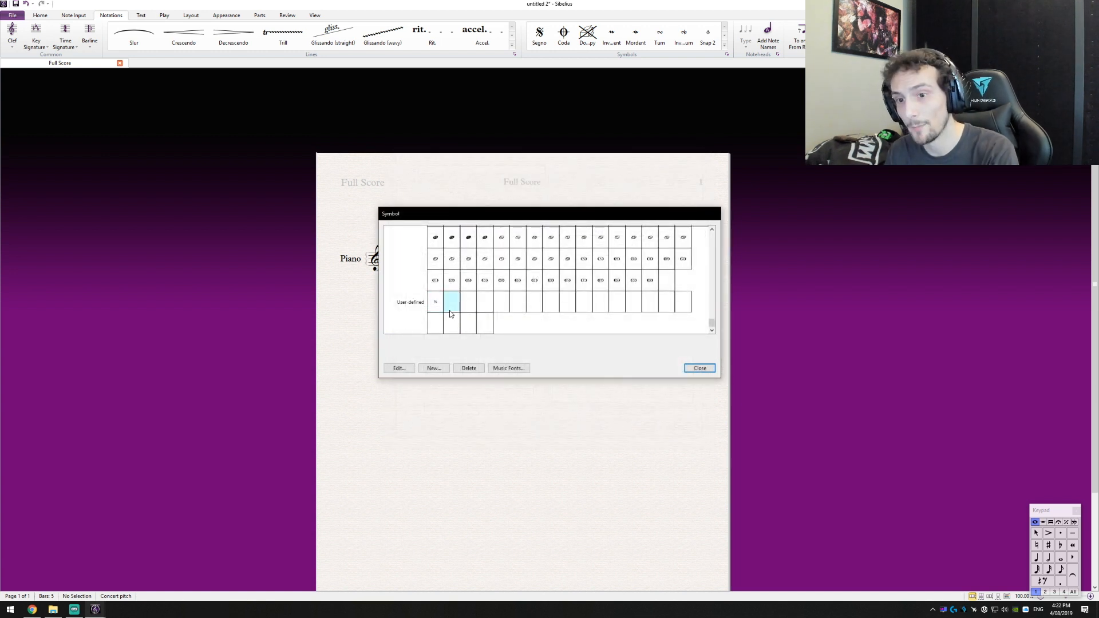
click(399, 368)
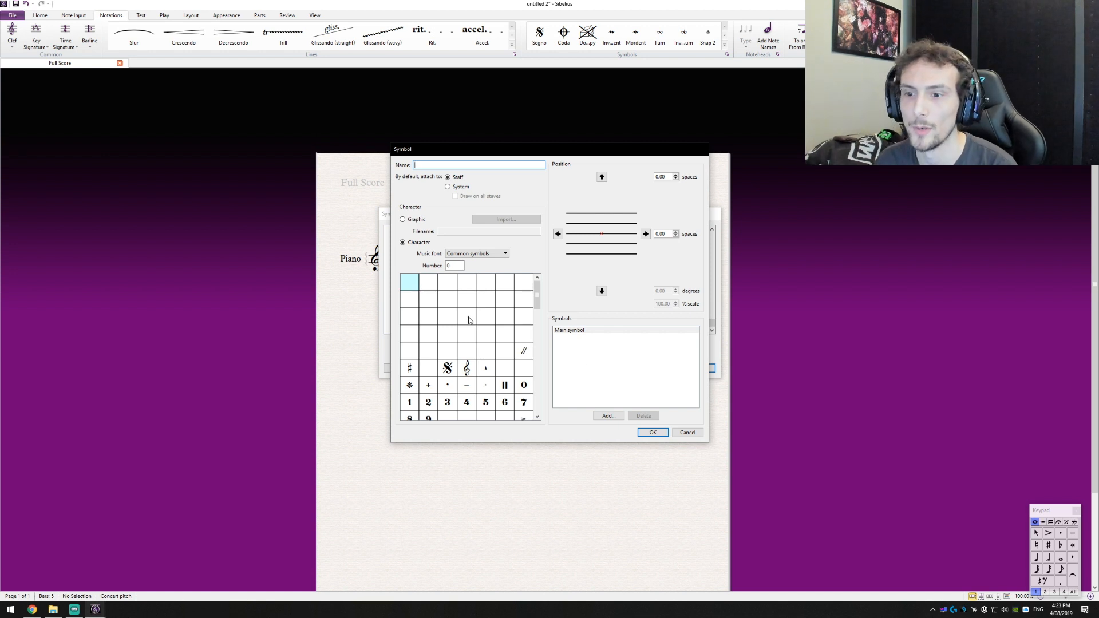
scroll(470, 325, down, 3)
scroll(470, 327, up, 3)
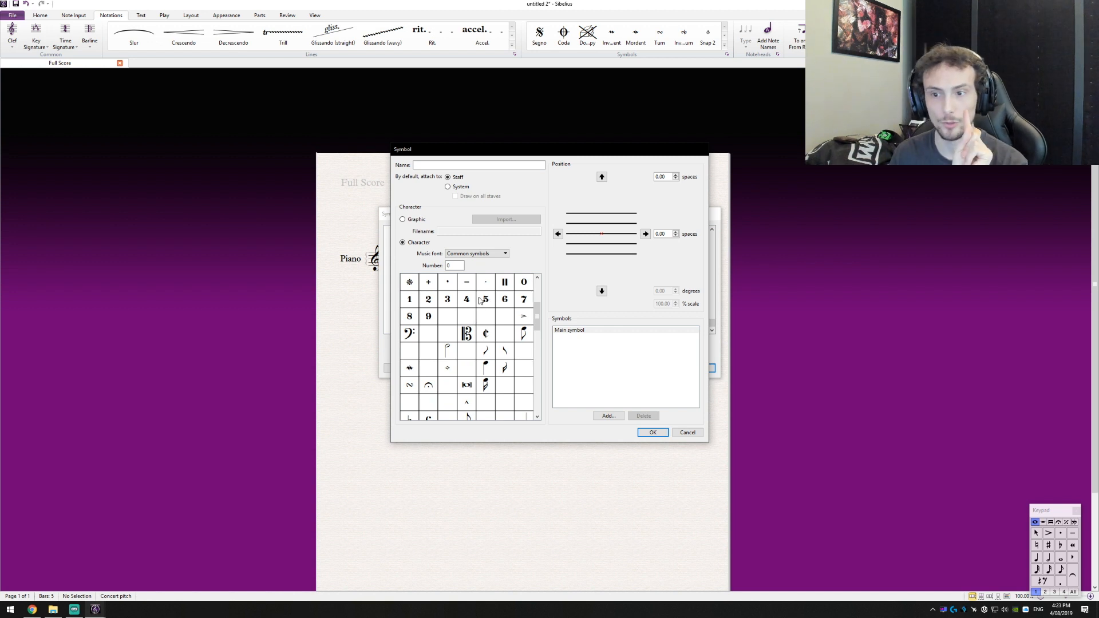
scroll(450, 292, down, 5)
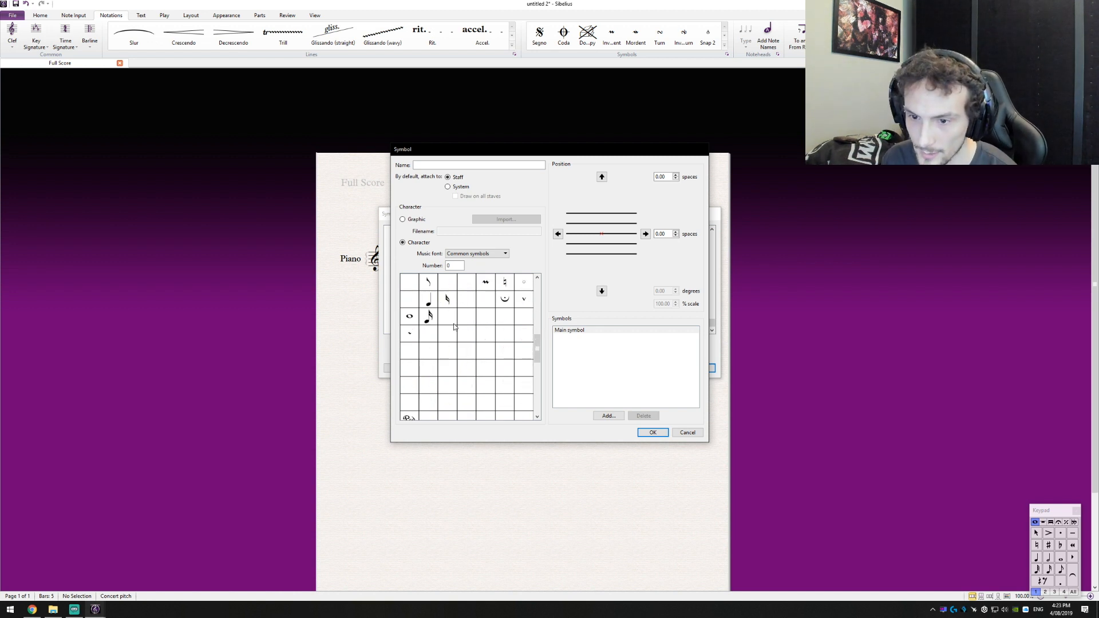
scroll(456, 277, up, 1)
scroll(434, 352, down, 3)
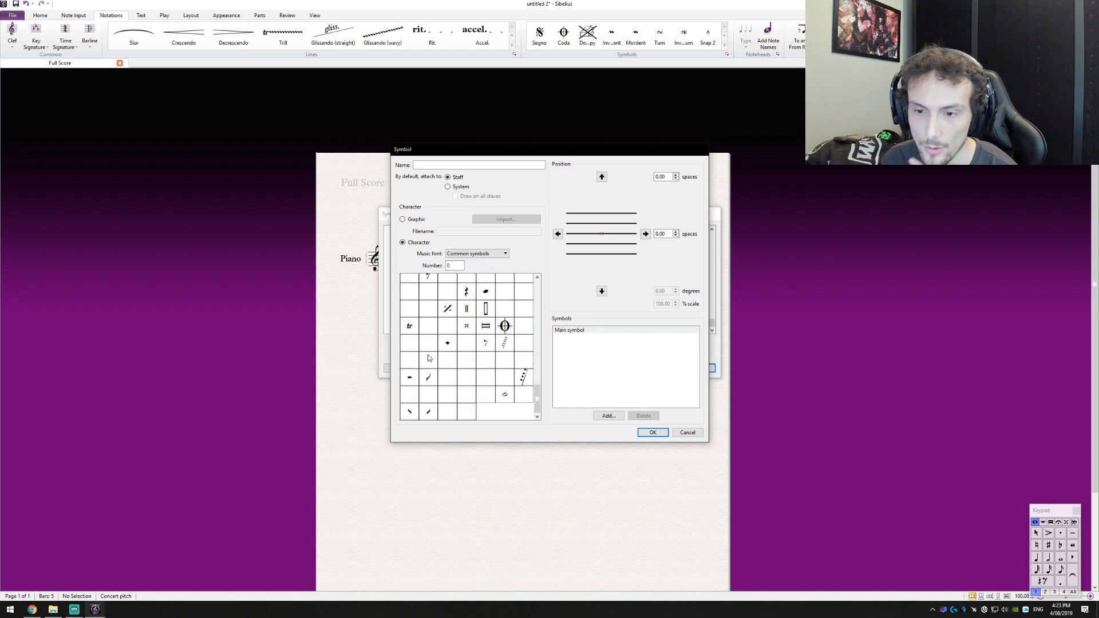
click(410, 326)
click(607, 383)
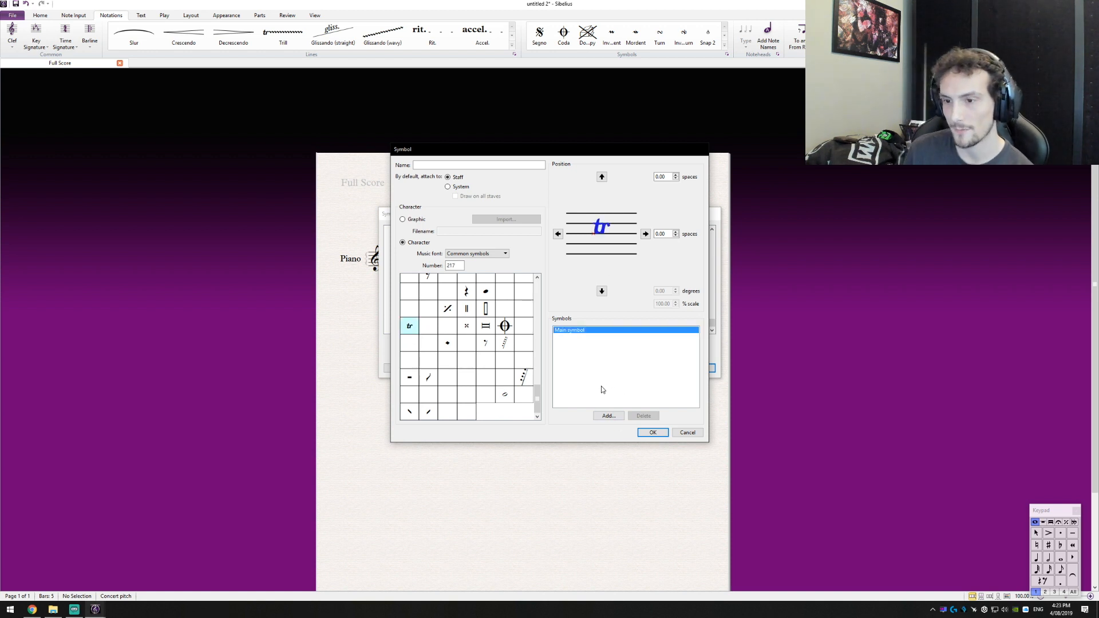
Add the user-defined ½ symbol as a second component of the tr symbol.
click(609, 416)
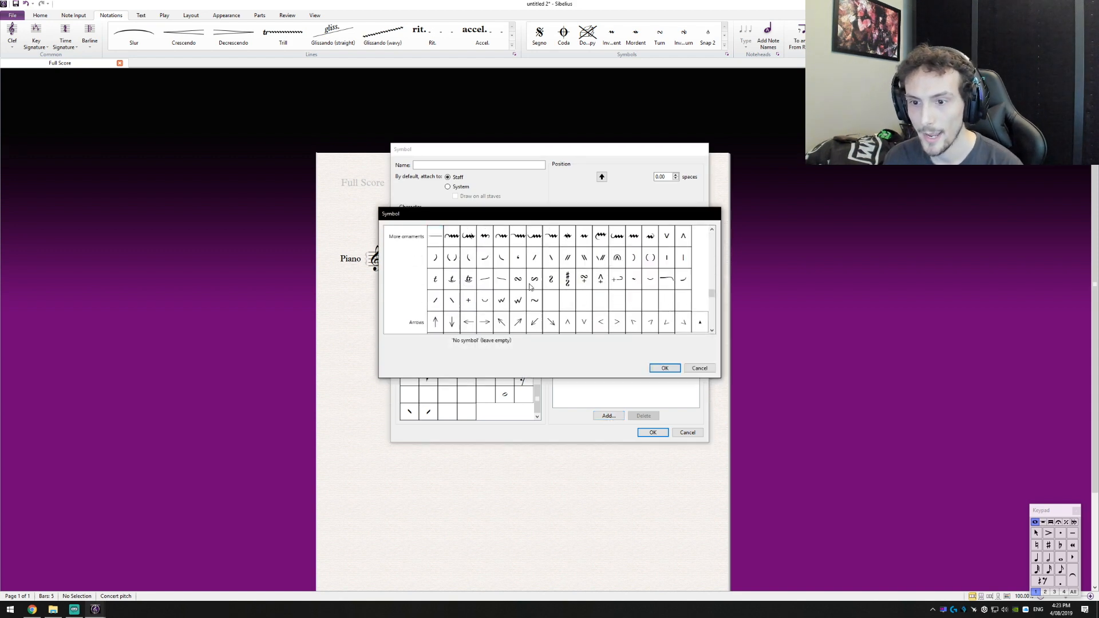
scroll(529, 287, down, 10)
click(436, 302)
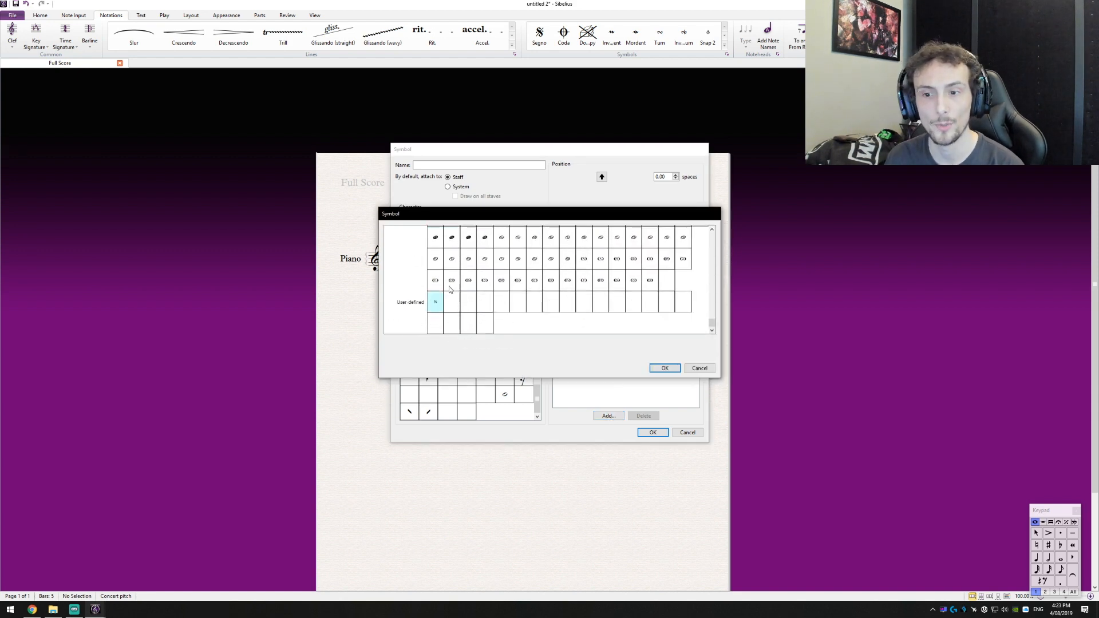
click(657, 367)
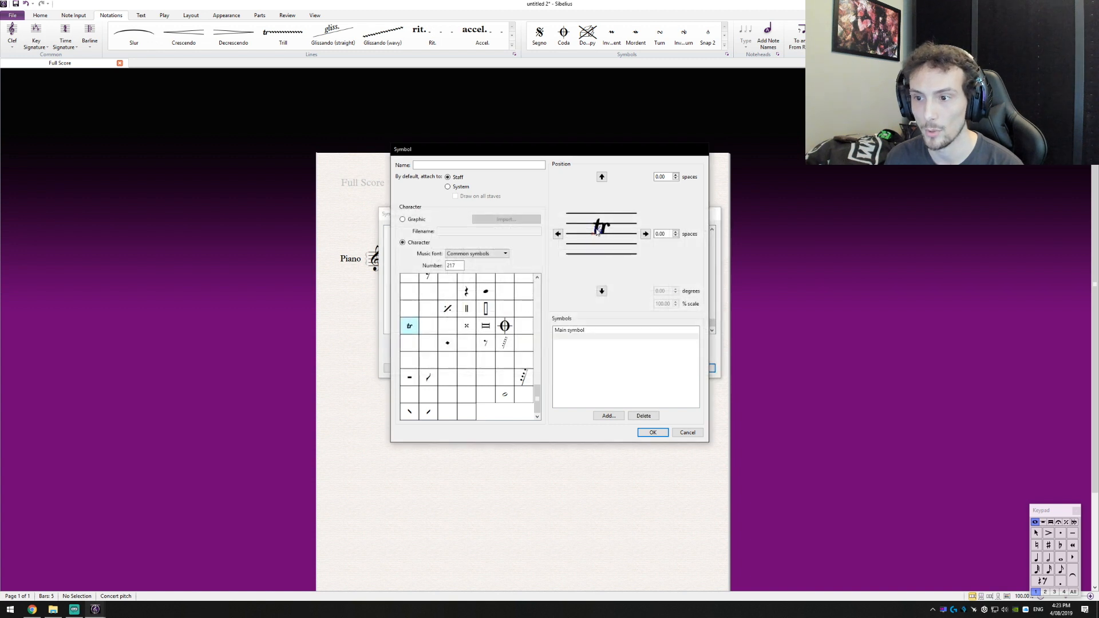
Offset the ½ component 1.75 spaces horizontally and 1.12 spaces vertically so it sits above and beside tr, and save the composite symbol.
click(645, 234)
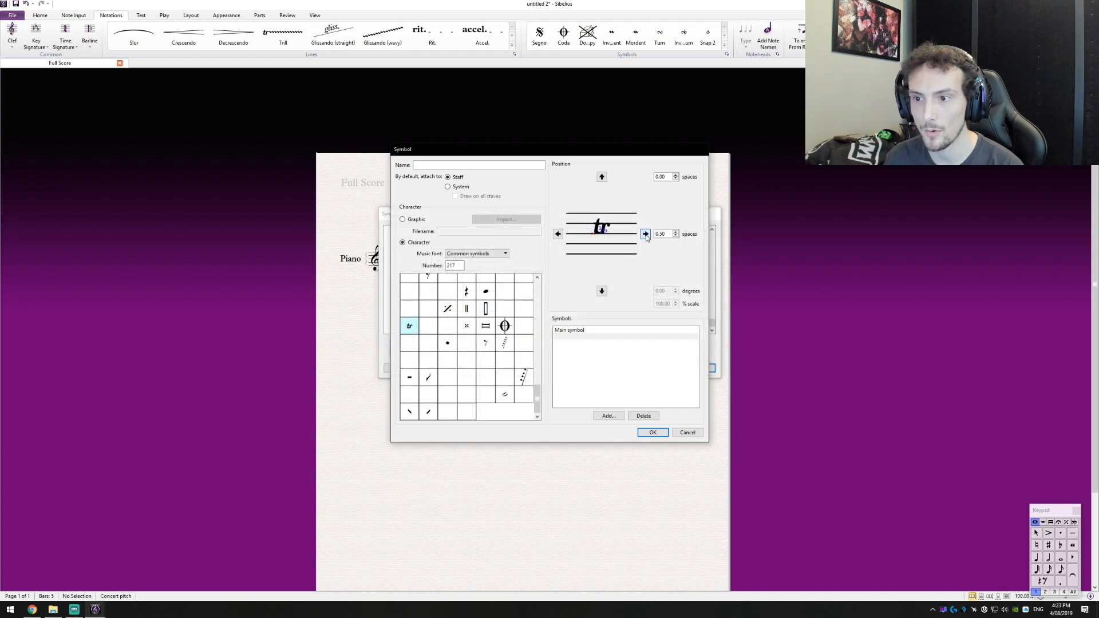
drag(646, 237, 646, 237)
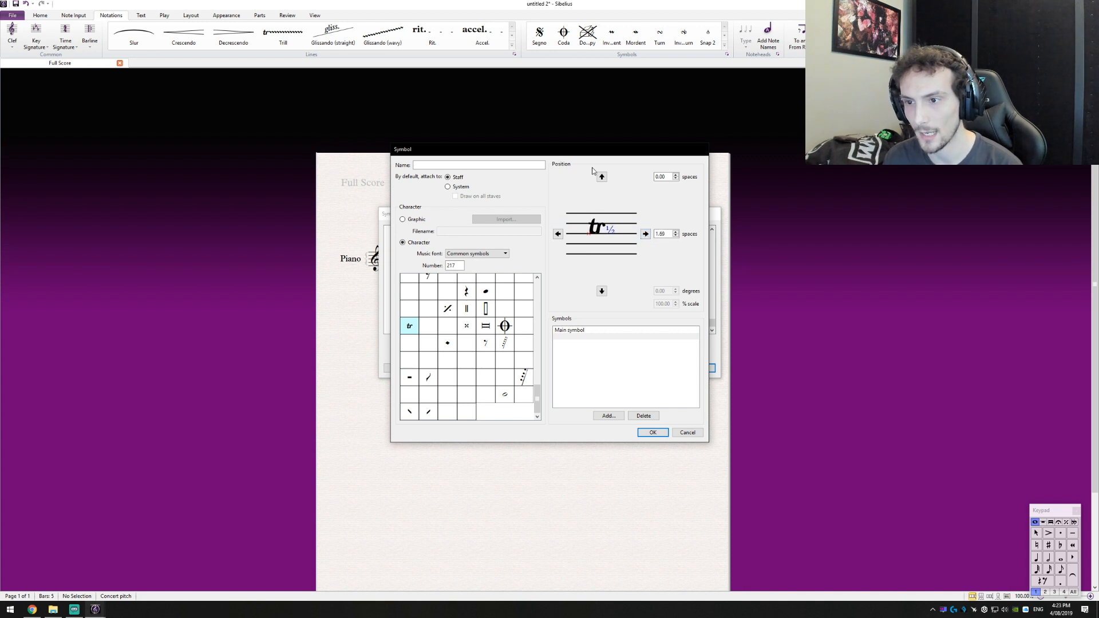
click(601, 177)
drag(601, 178, 601, 178)
click(601, 292)
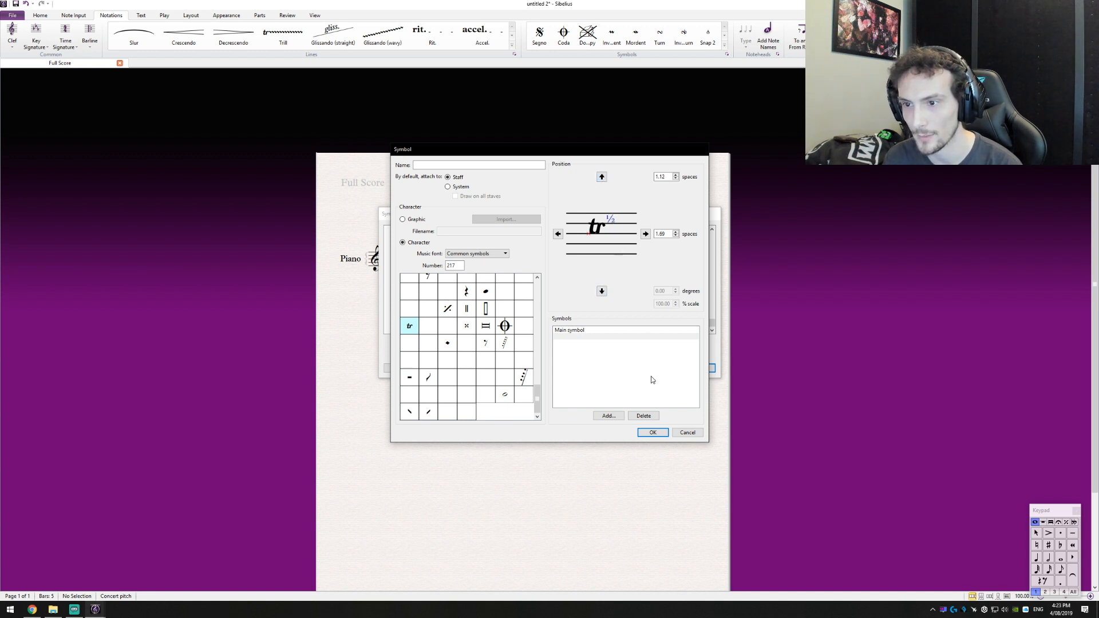
click(646, 235)
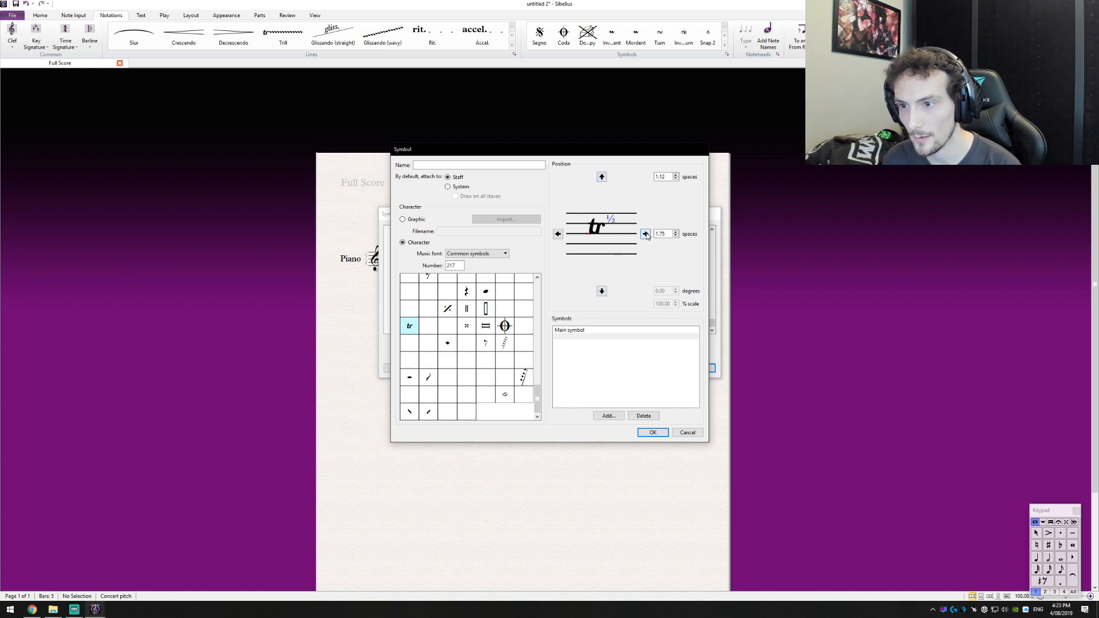
click(646, 234)
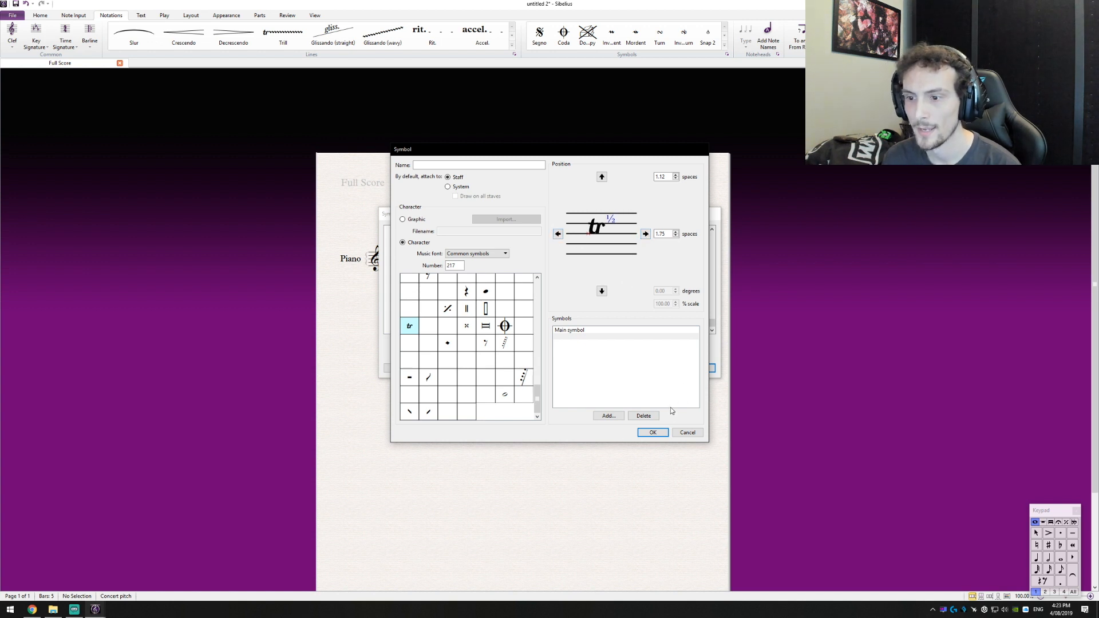
click(627, 378)
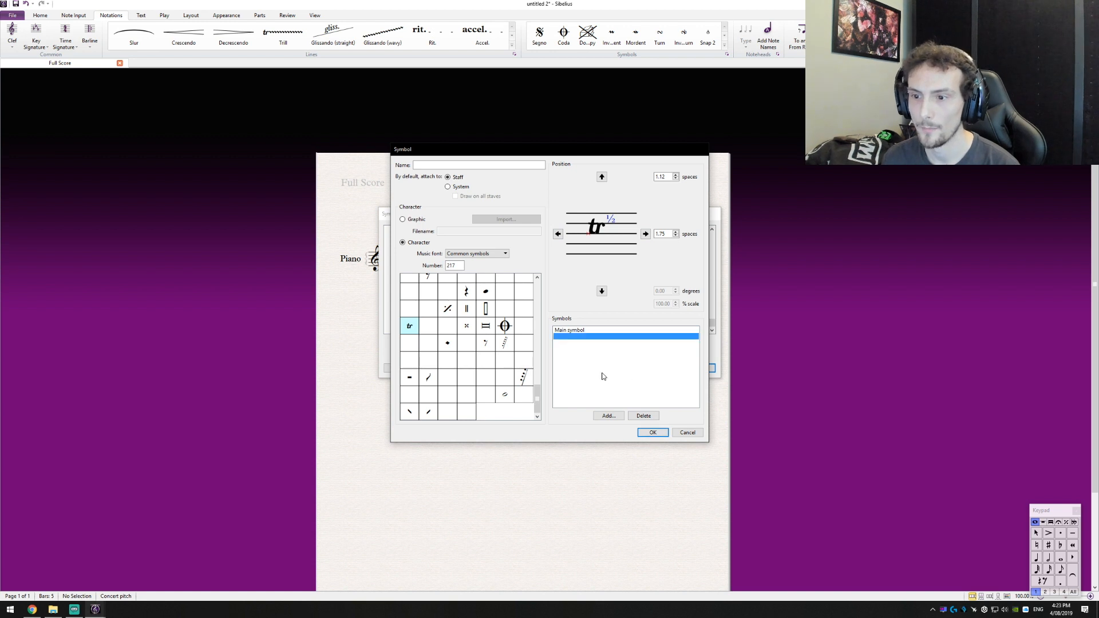
click(658, 433)
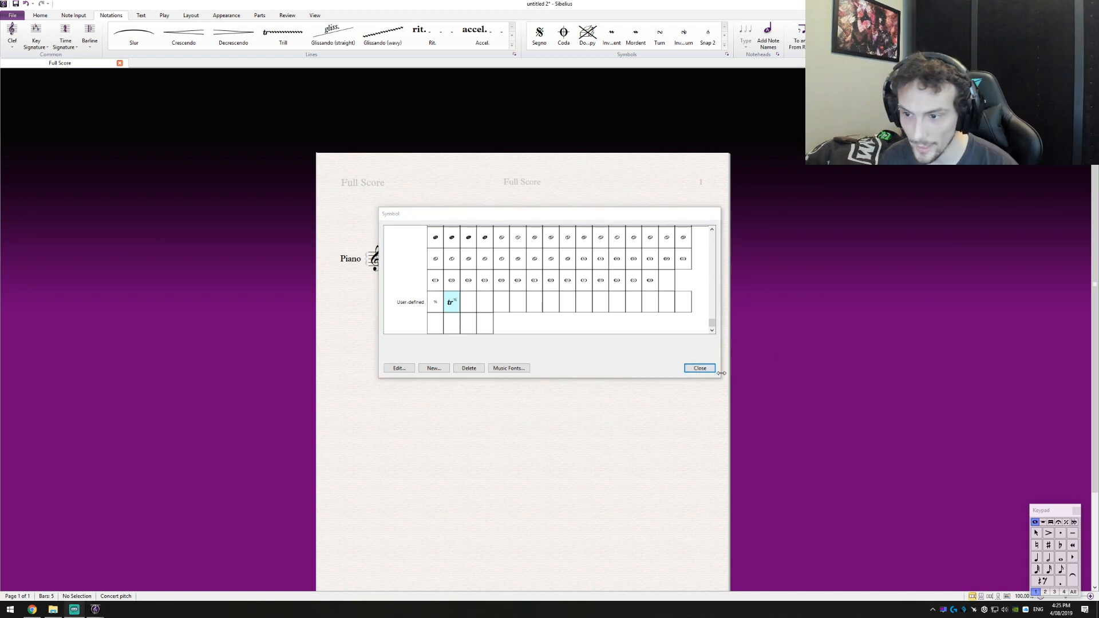
Define a new staff line based on Trill and name it Trill (half step).
click(516, 54)
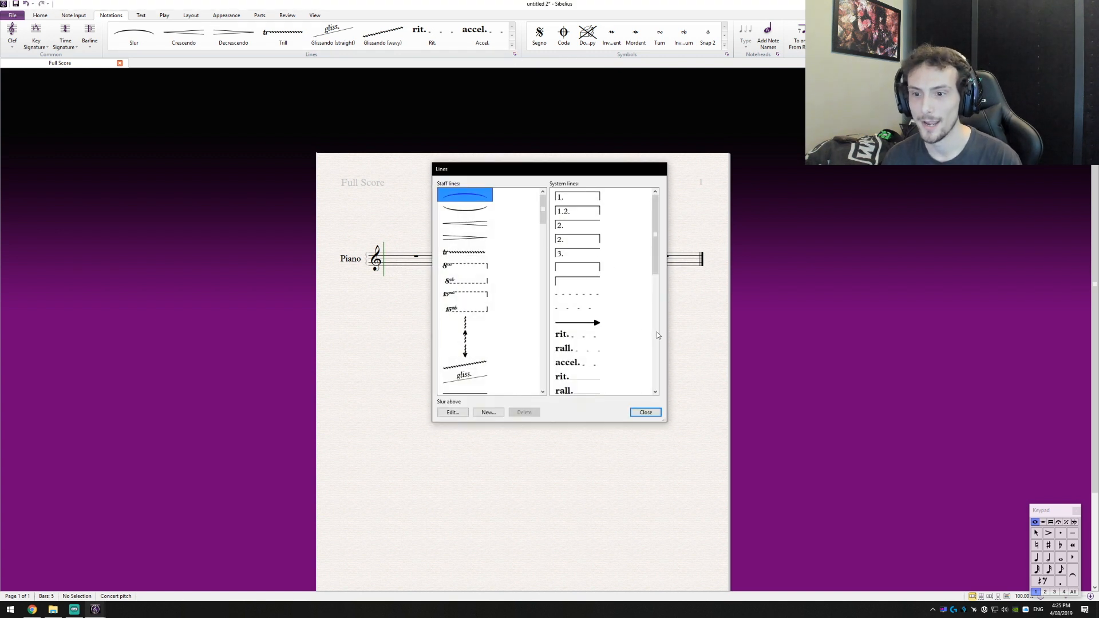
scroll(527, 309, down, 2)
scroll(528, 309, up, 2)
click(441, 255)
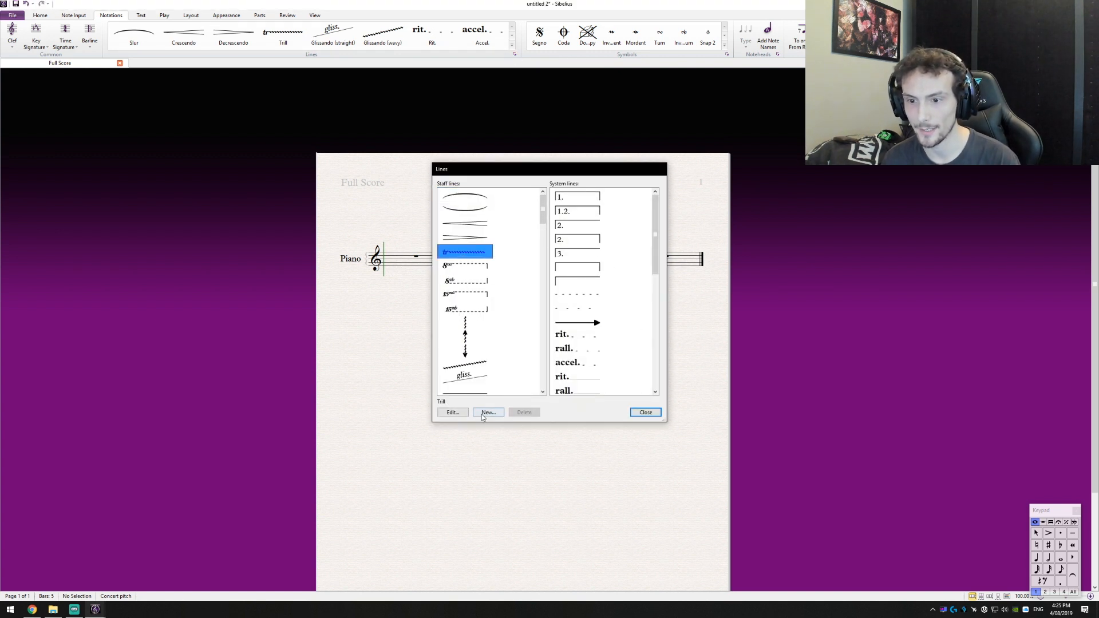
click(485, 413)
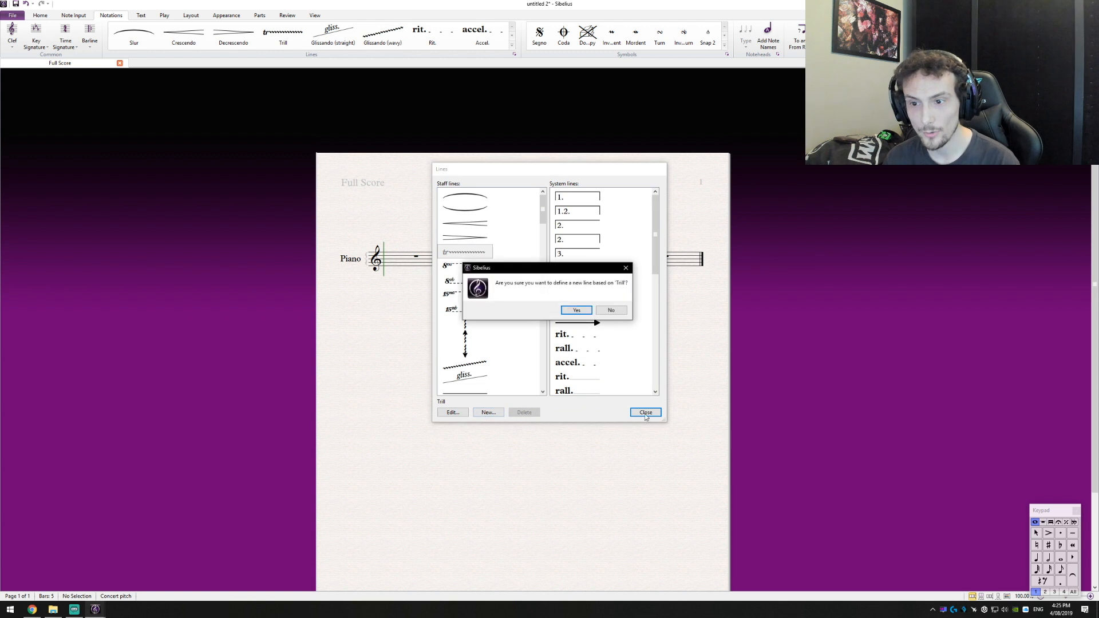
click(576, 310)
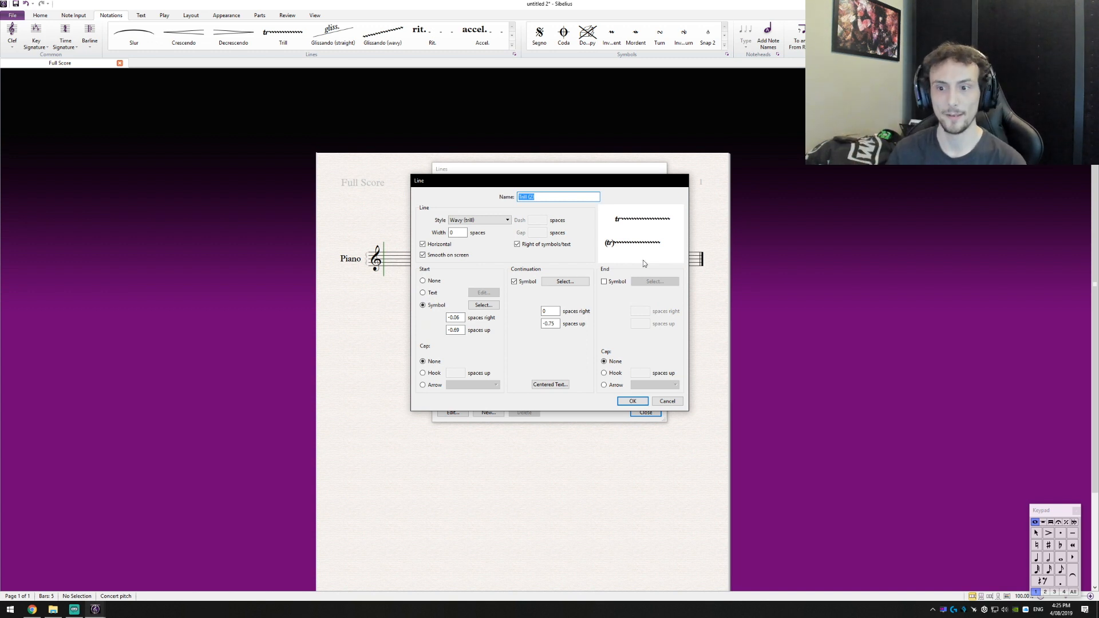
click(555, 198)
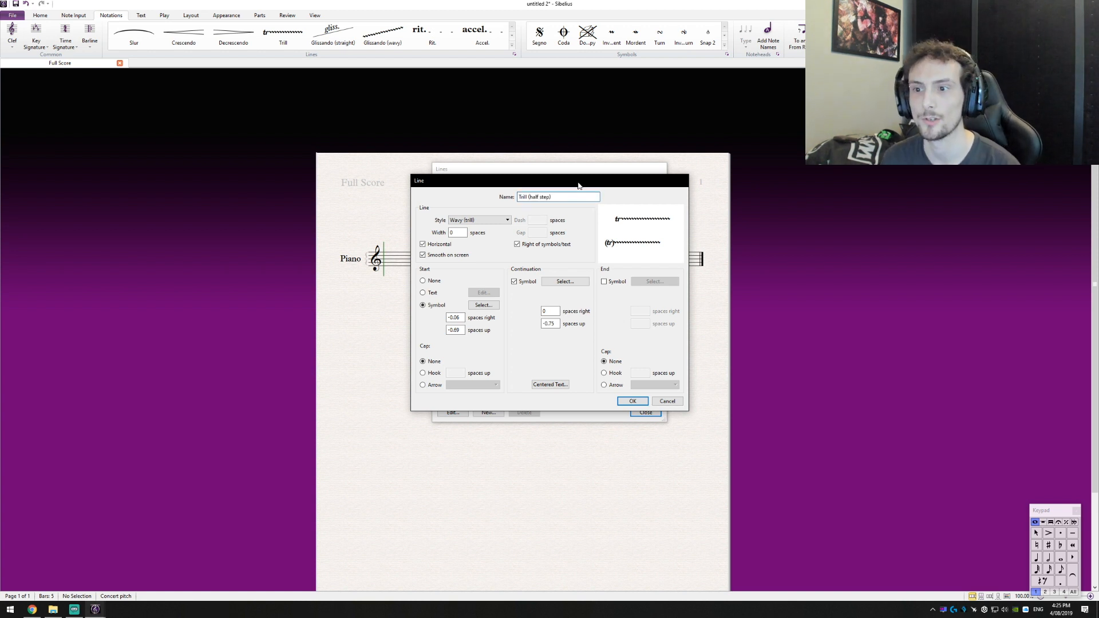
Set the new line's start symbol to the user-defined tr½ symbol and save the line.
click(484, 305)
scroll(554, 324, down, 2)
scroll(554, 324, down, 10)
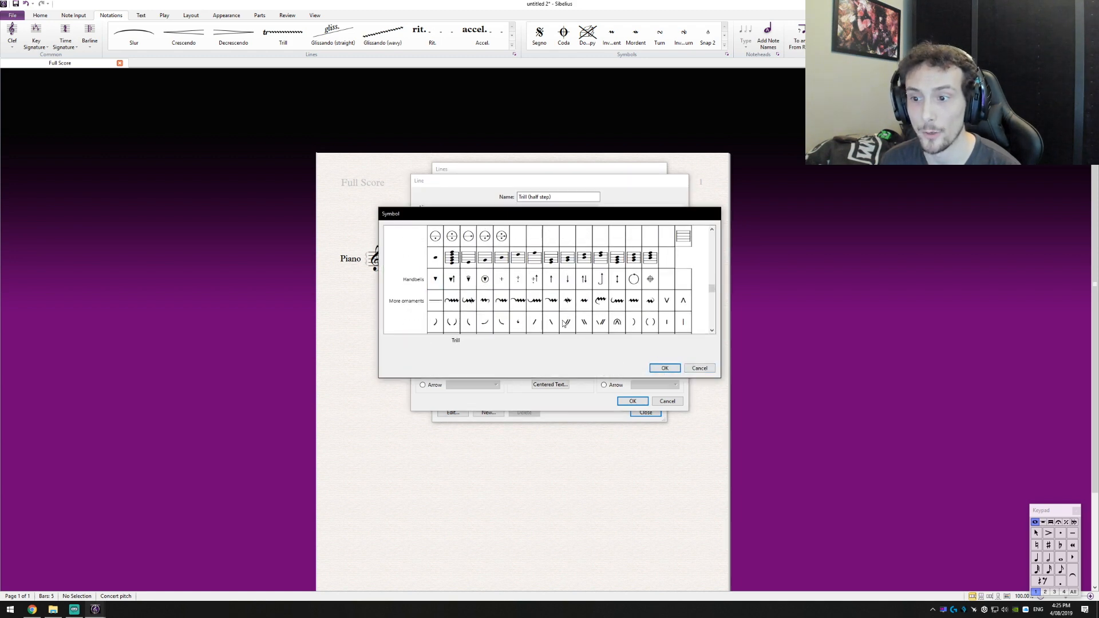
click(666, 368)
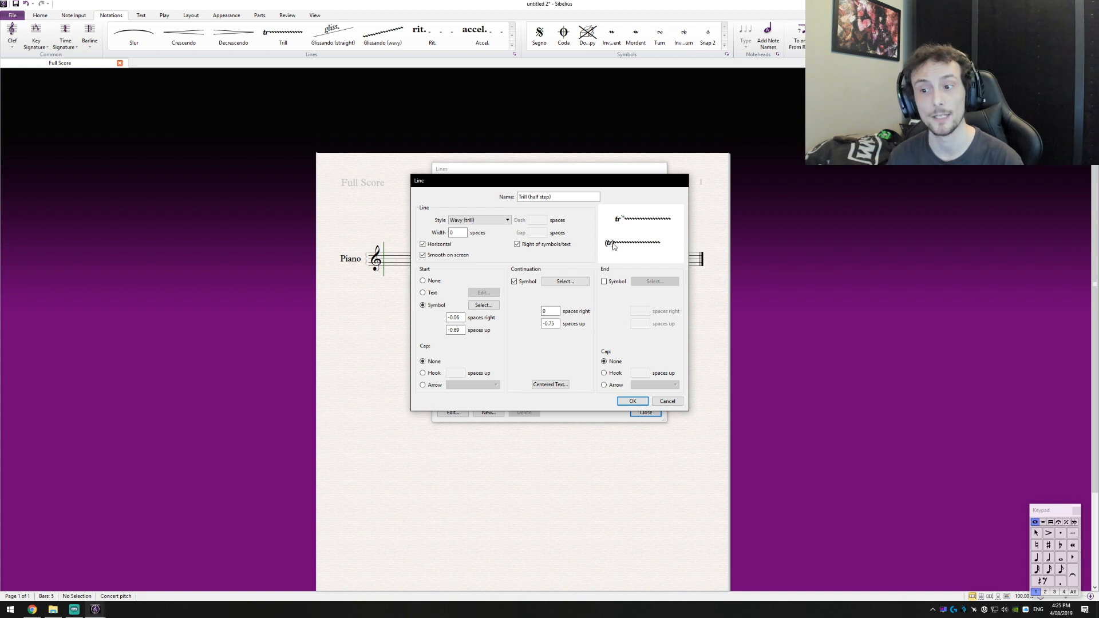
click(633, 402)
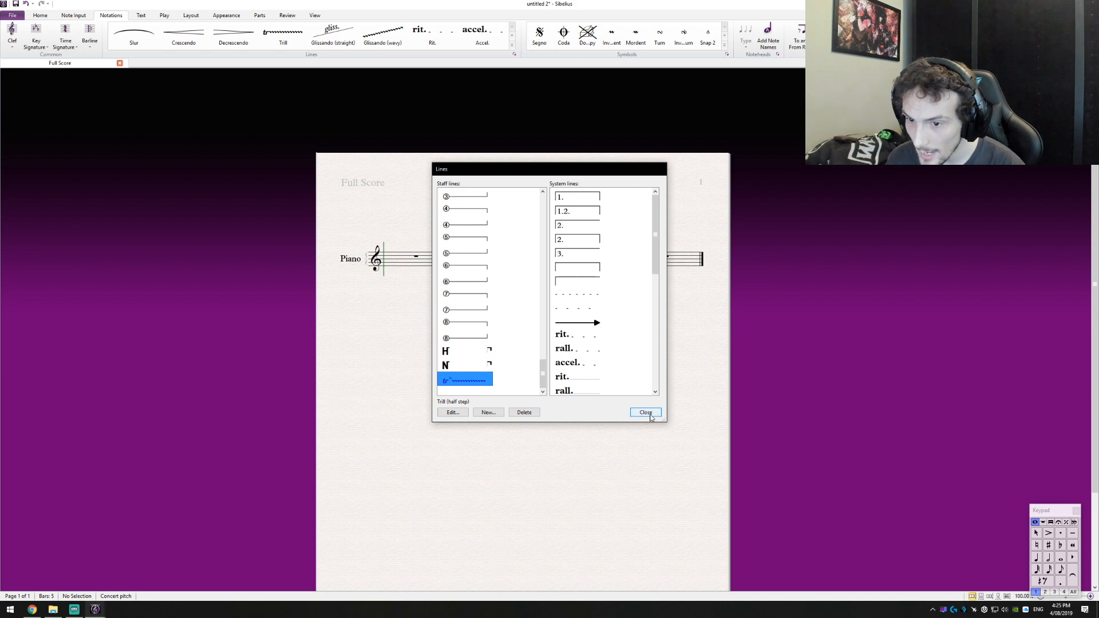
Close the line definitions and place the Trill (half step) line above the first bar of the Piano staff.
click(645, 412)
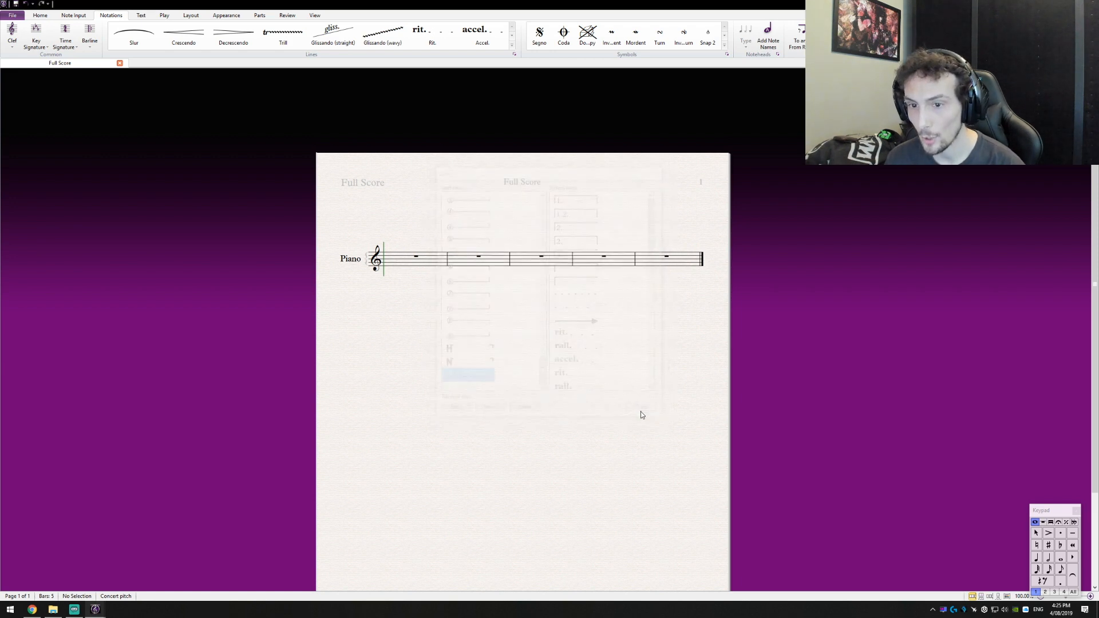
click(512, 47)
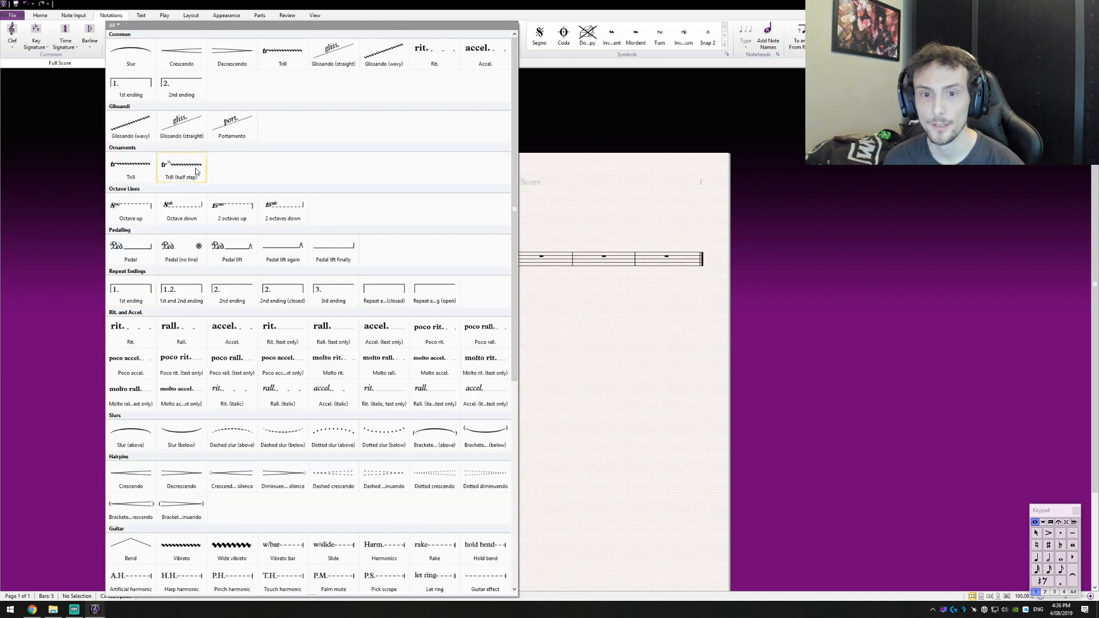
click(175, 168)
click(397, 265)
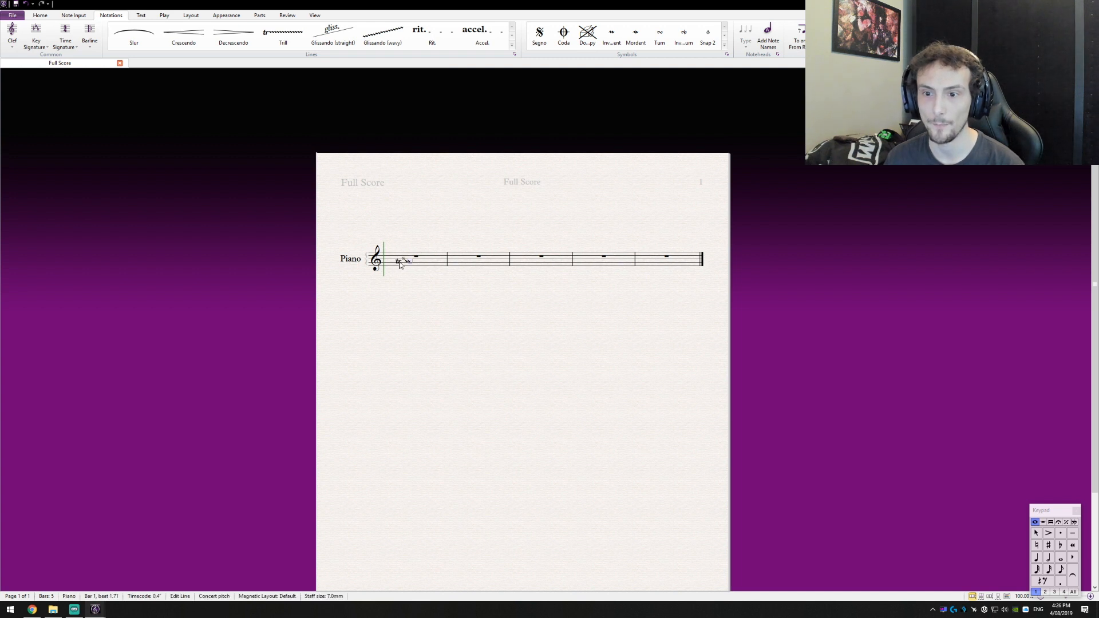
mouse_move(404, 266)
mouse_down()
mouse_move(389, 243)
mouse_move(450, 250)
mouse_up()
click(412, 242)
click(410, 242)
click(396, 280)
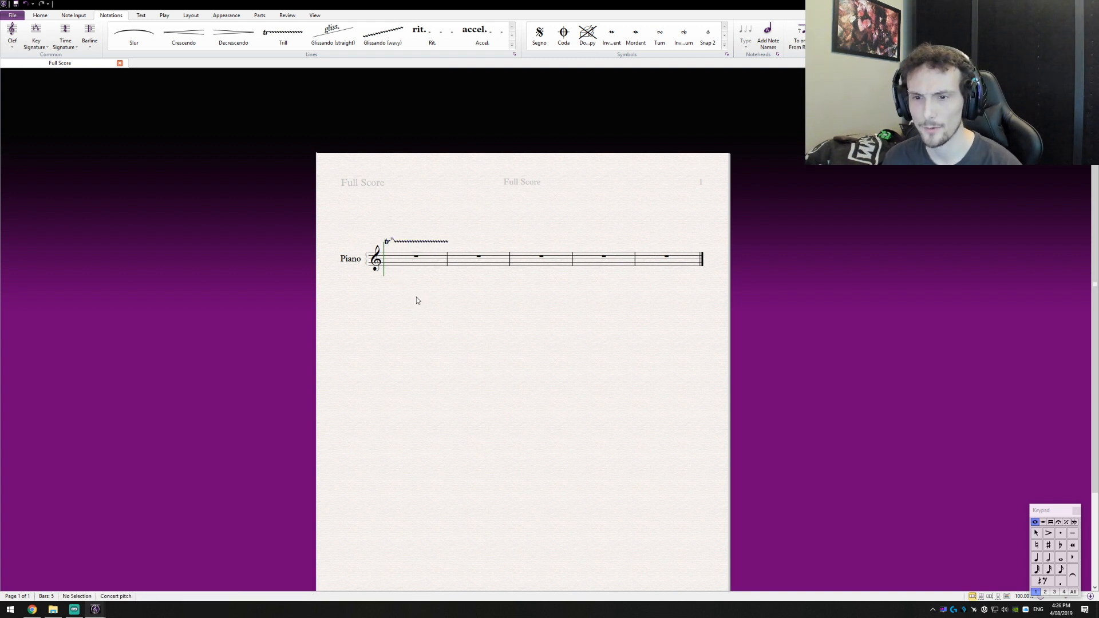
scroll(418, 301, up, 3)
drag(373, 292, 475, 374)
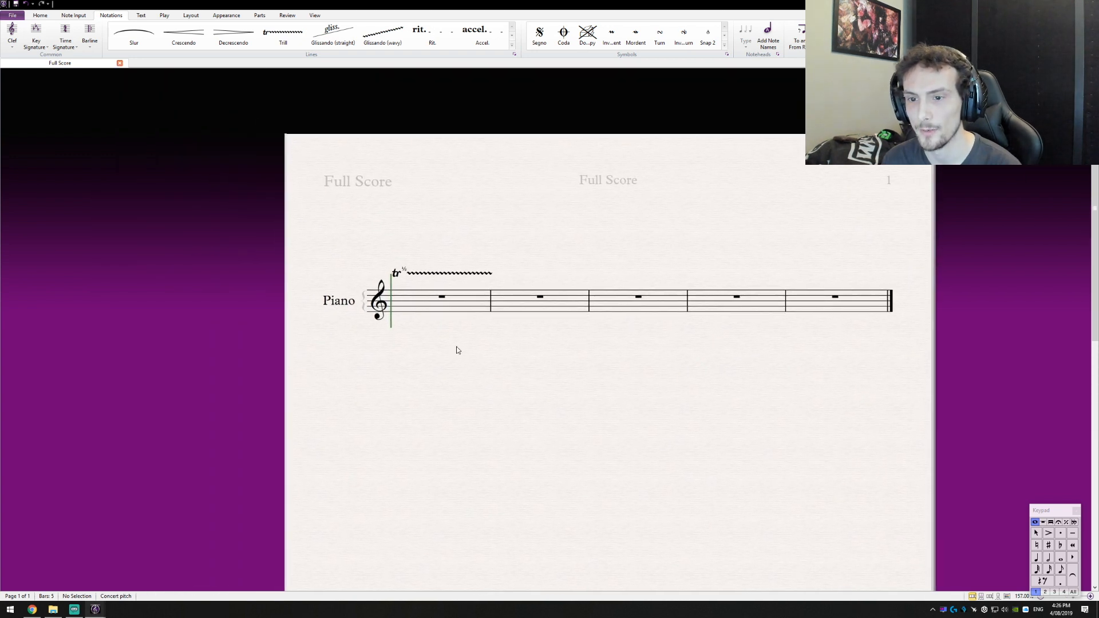
click(404, 269)
click(448, 350)
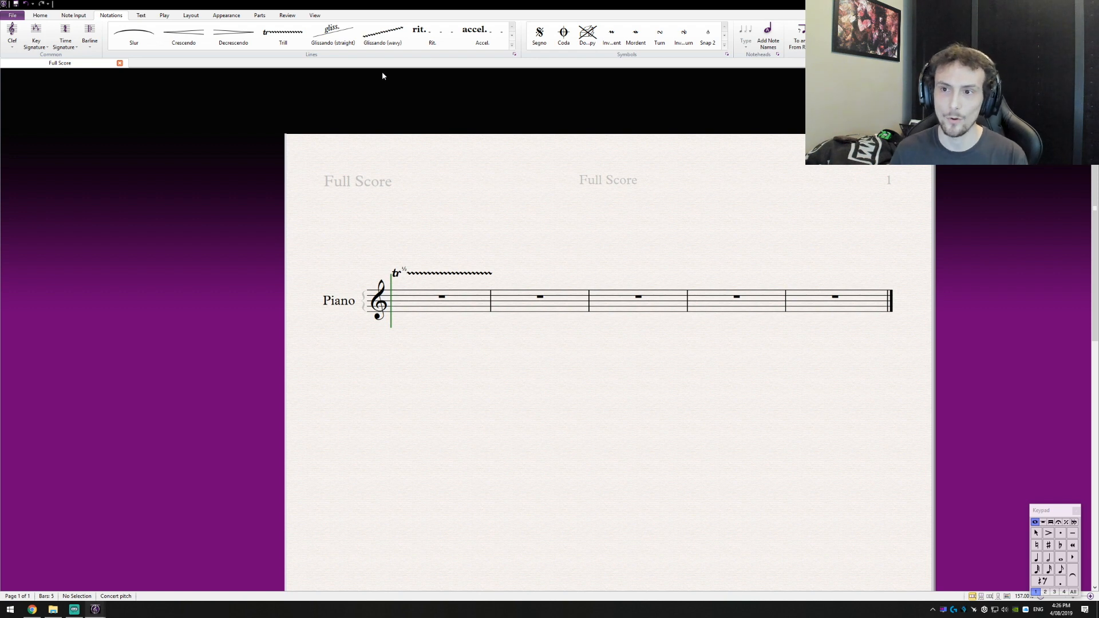
Set the 1st and 2nd endings (s) text style to 7.0 pt in both the score and the parts.
click(141, 17)
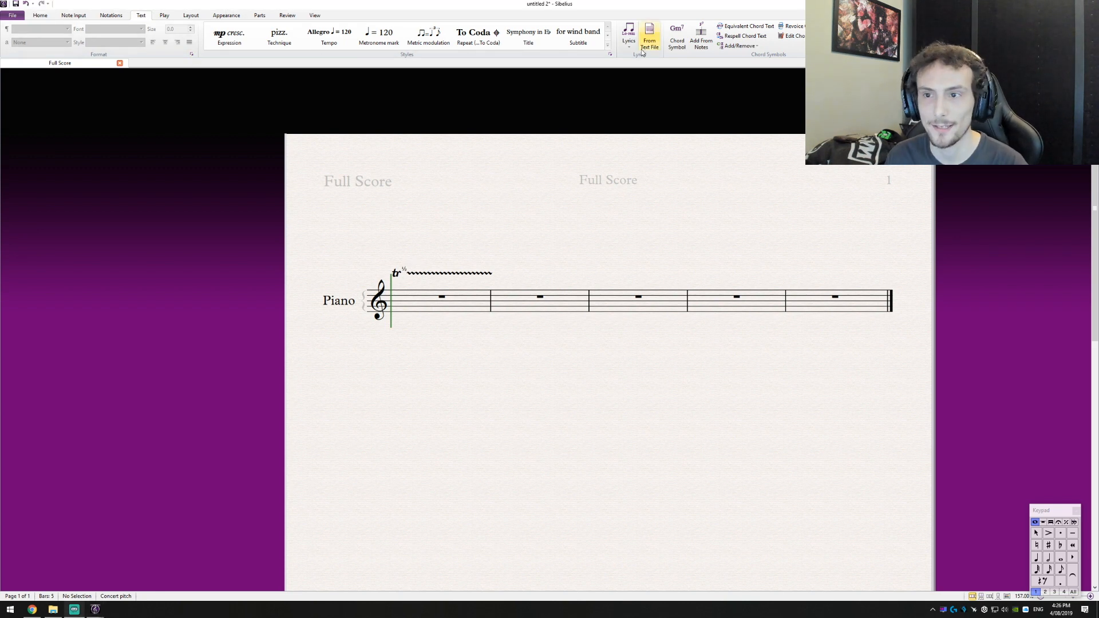
click(611, 53)
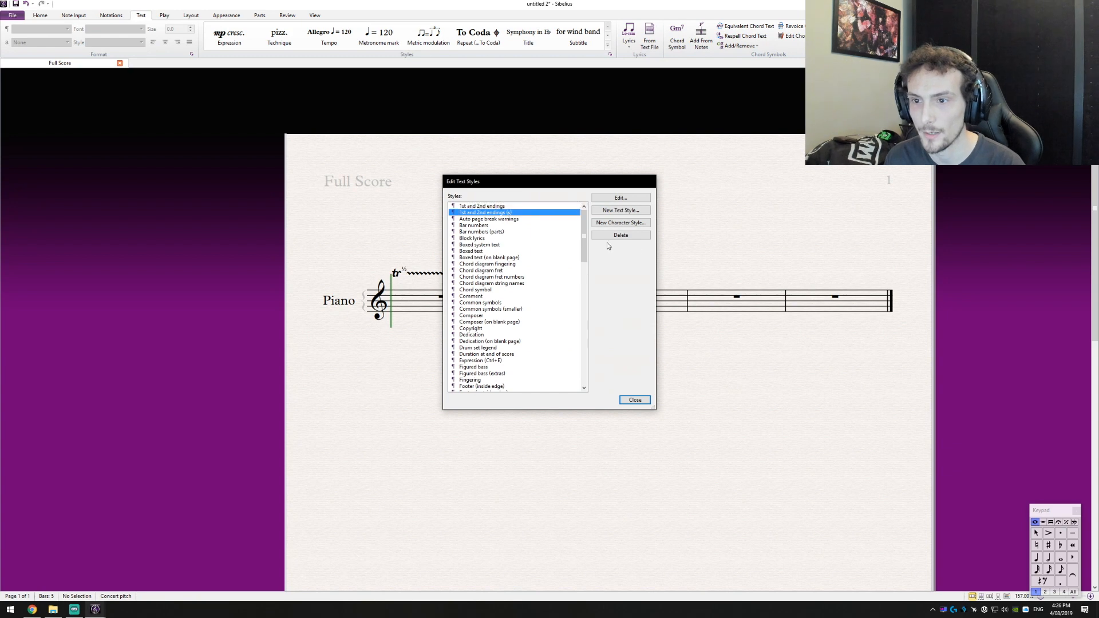
click(616, 199)
click(473, 259)
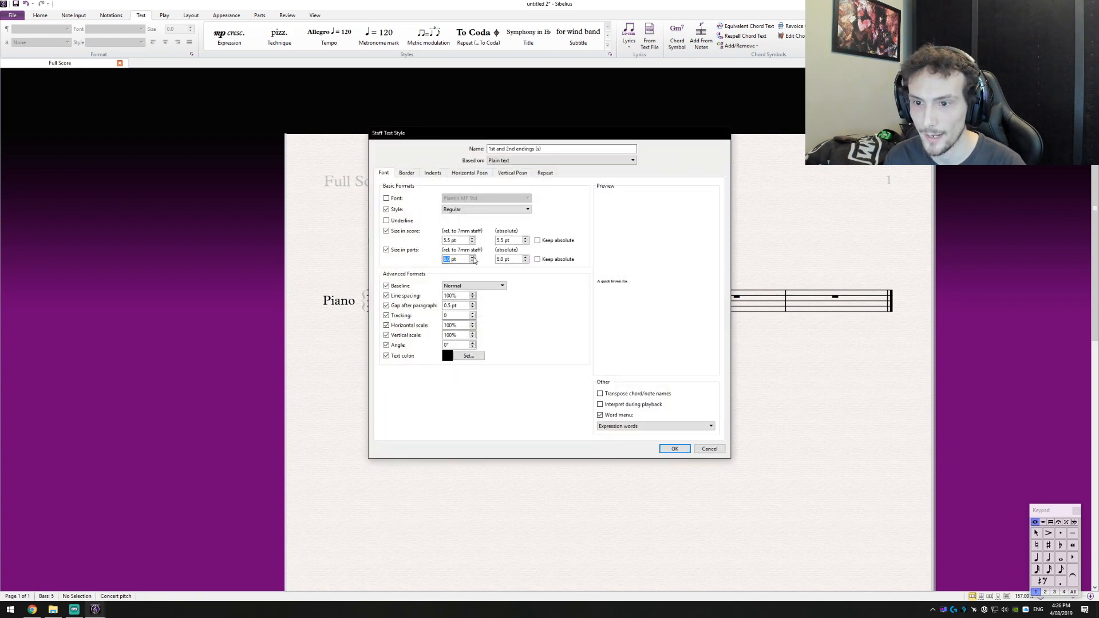
click(671, 450)
click(635, 400)
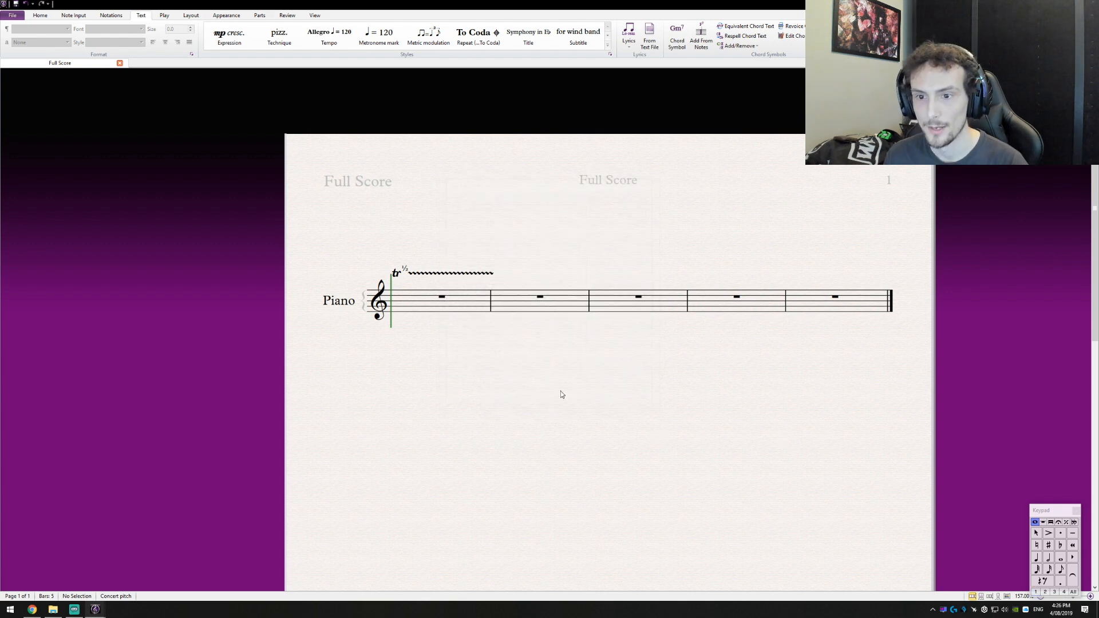
click(445, 275)
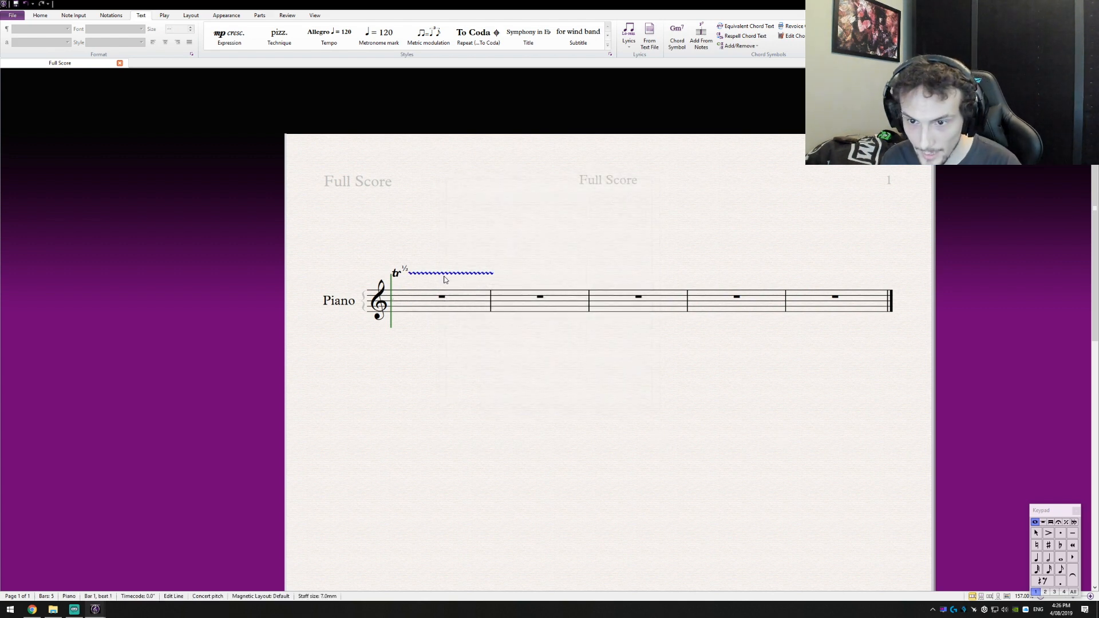
click(630, 339)
Enlarge the 1st and 2nd endings (s) text style to 15.5 pt in the score and 15.0 pt in parts.
drag(624, 255, 445, 252)
click(610, 54)
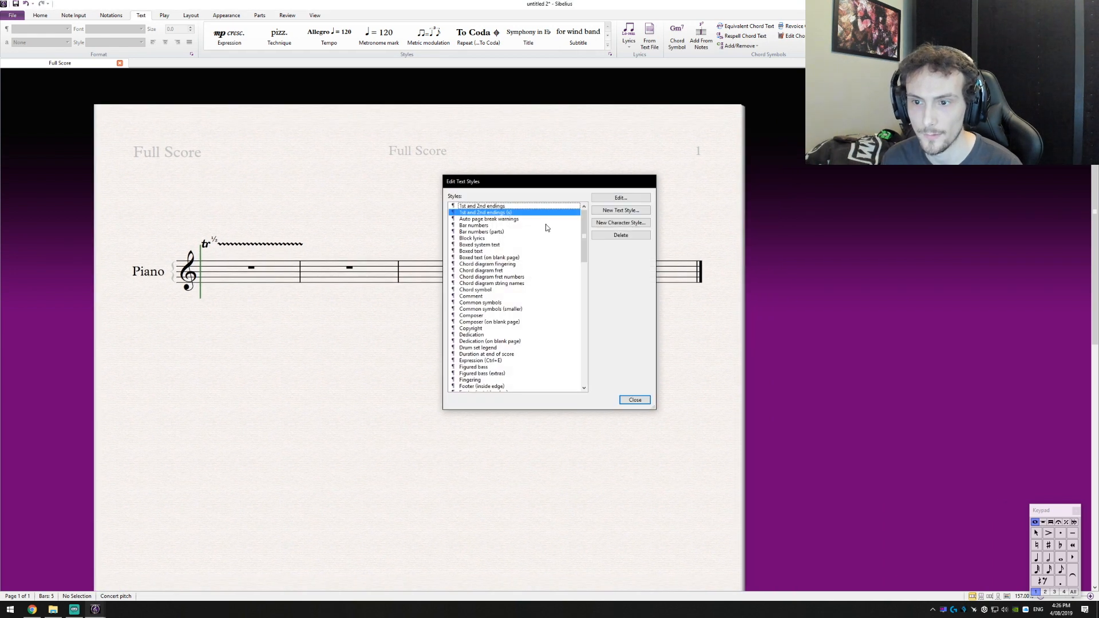
click(621, 198)
click(471, 259)
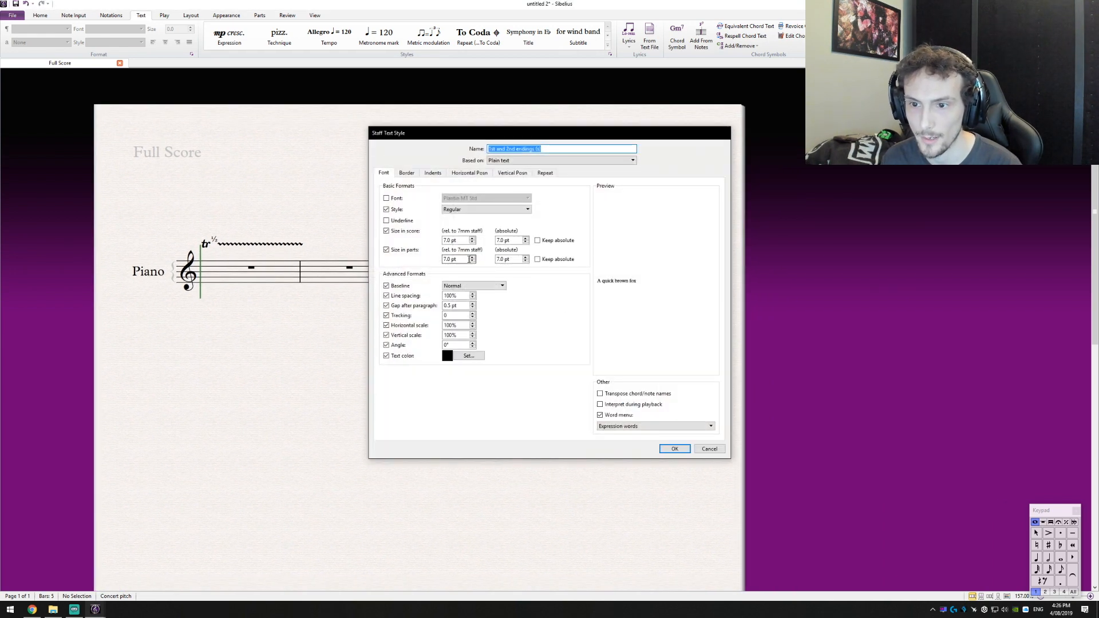
click(472, 258)
click(472, 258)
click(471, 258)
click(472, 258)
click(472, 258)
click(472, 258)
click(472, 259)
click(471, 258)
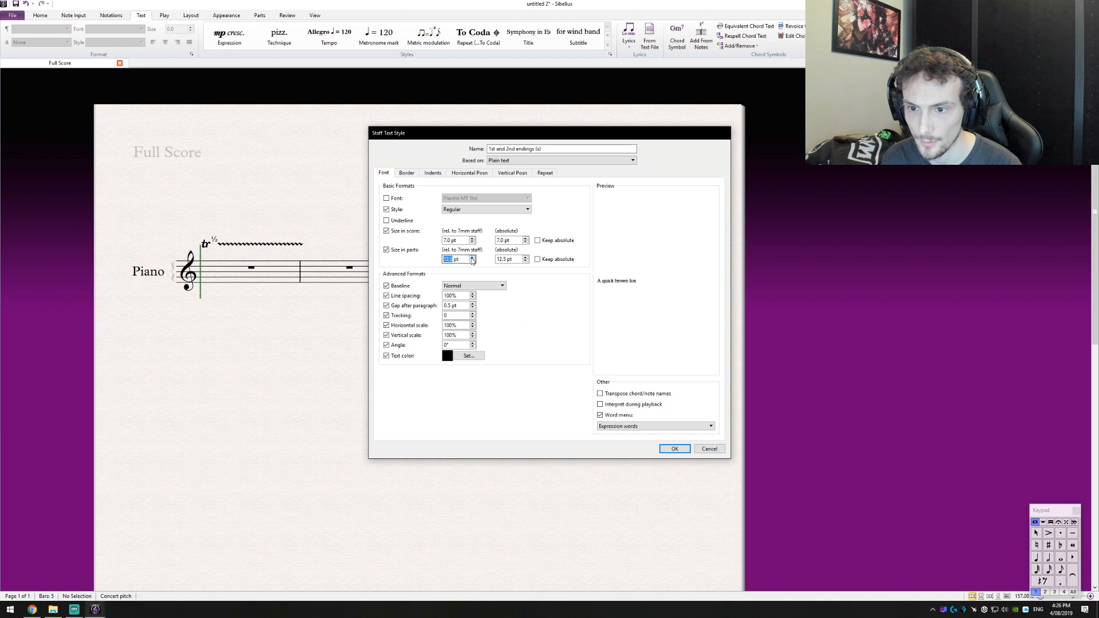
click(472, 258)
click(473, 238)
click(473, 238)
click(473, 238)
click(473, 238)
click(473, 238)
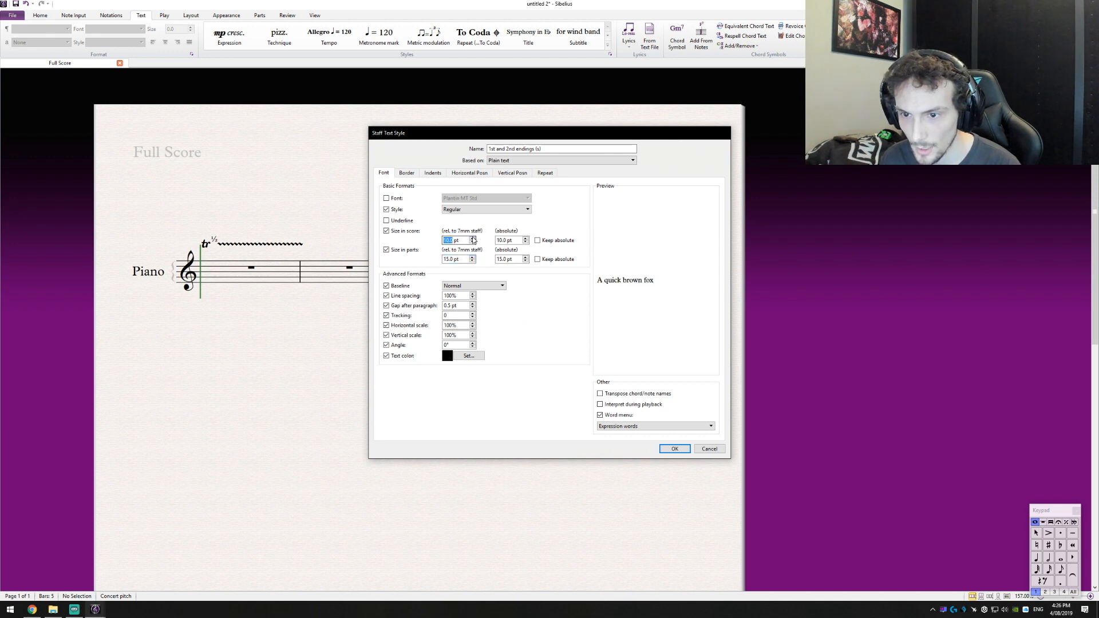
click(473, 239)
click(473, 238)
click(473, 238)
click(473, 239)
click(473, 238)
click(675, 449)
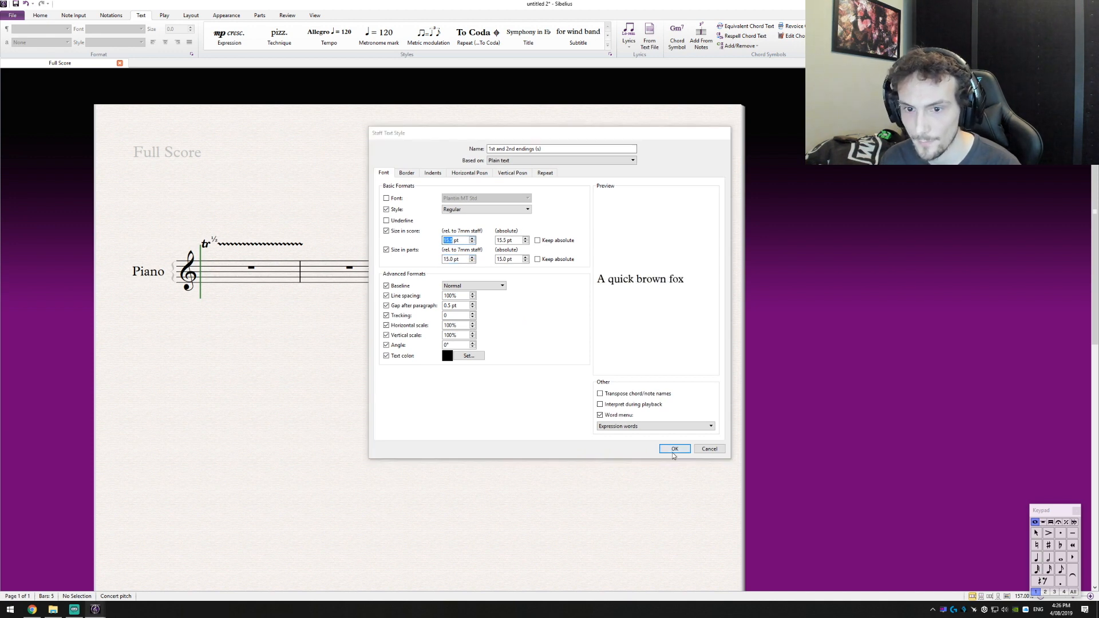
click(635, 399)
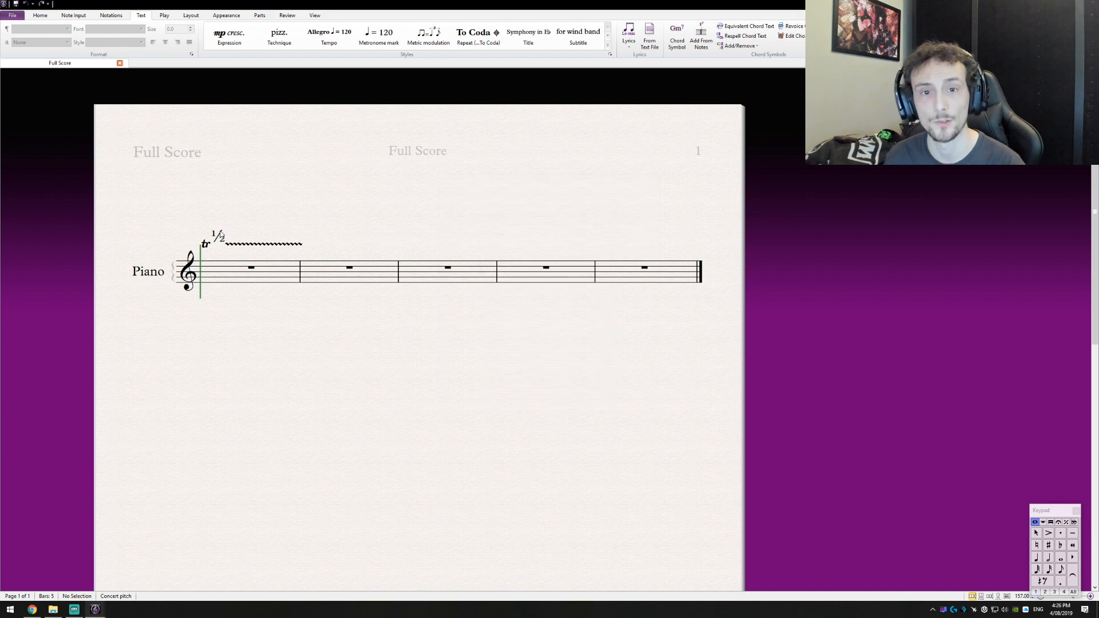
click(301, 345)
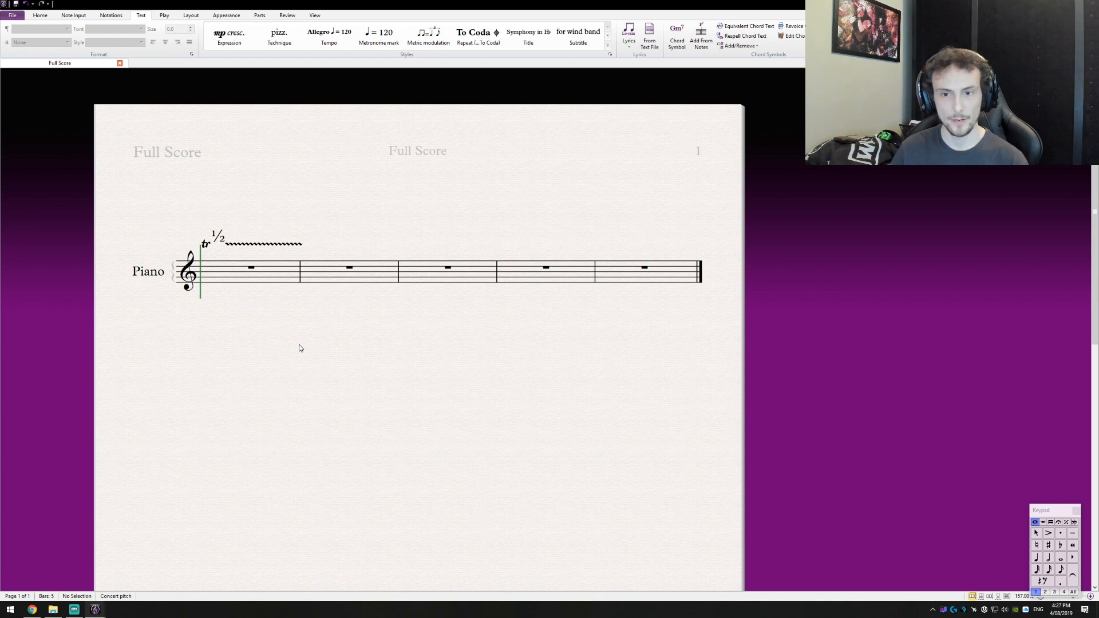
drag(370, 298, 368, 299)
mouse_move(518, 376)
mouse_down()
mouse_move(599, 386)
mouse_move(509, 370)
mouse_up()
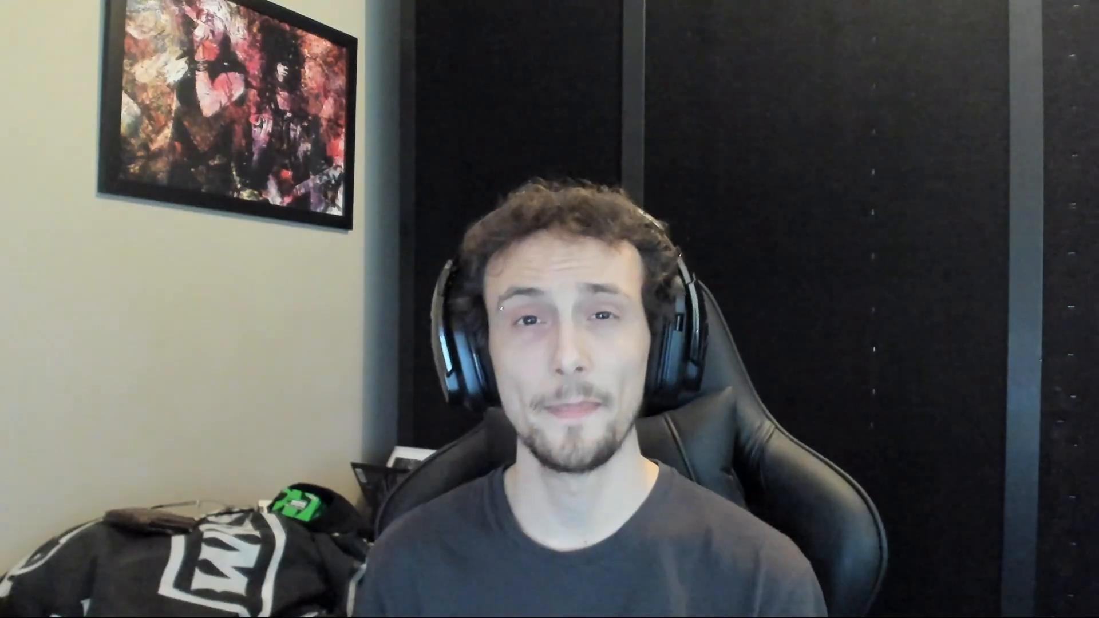